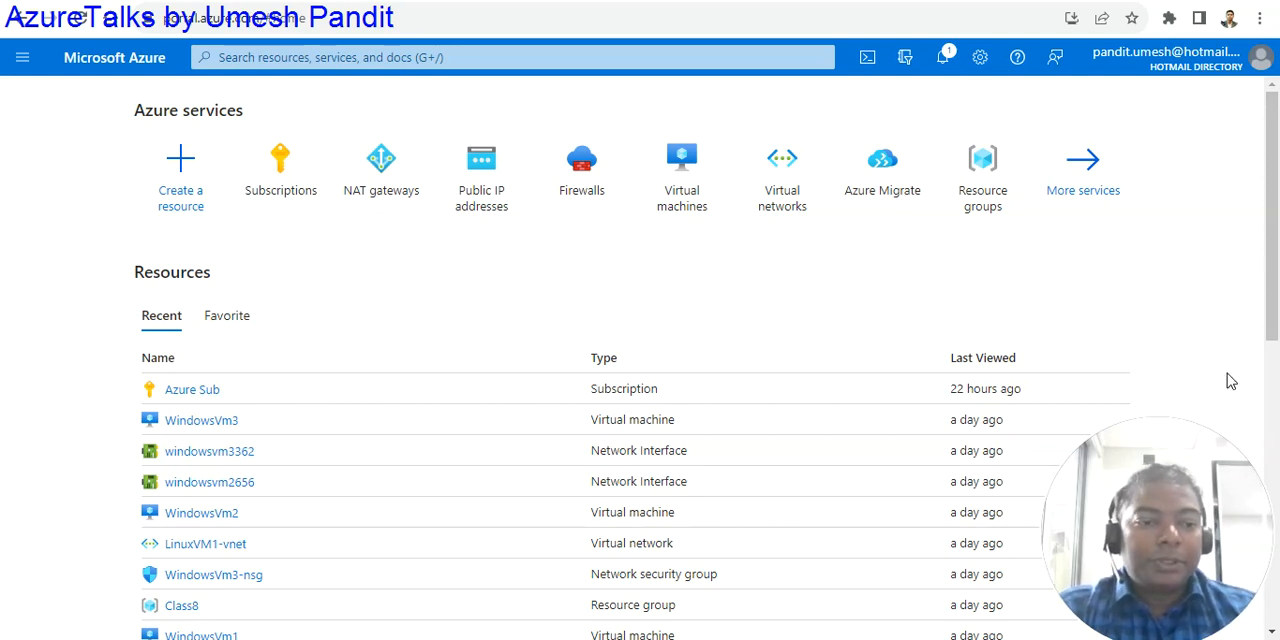
- Open the virtual machines list and start the WindowsVm3 virtual machine
drag(1160, 466, 1138, 432)
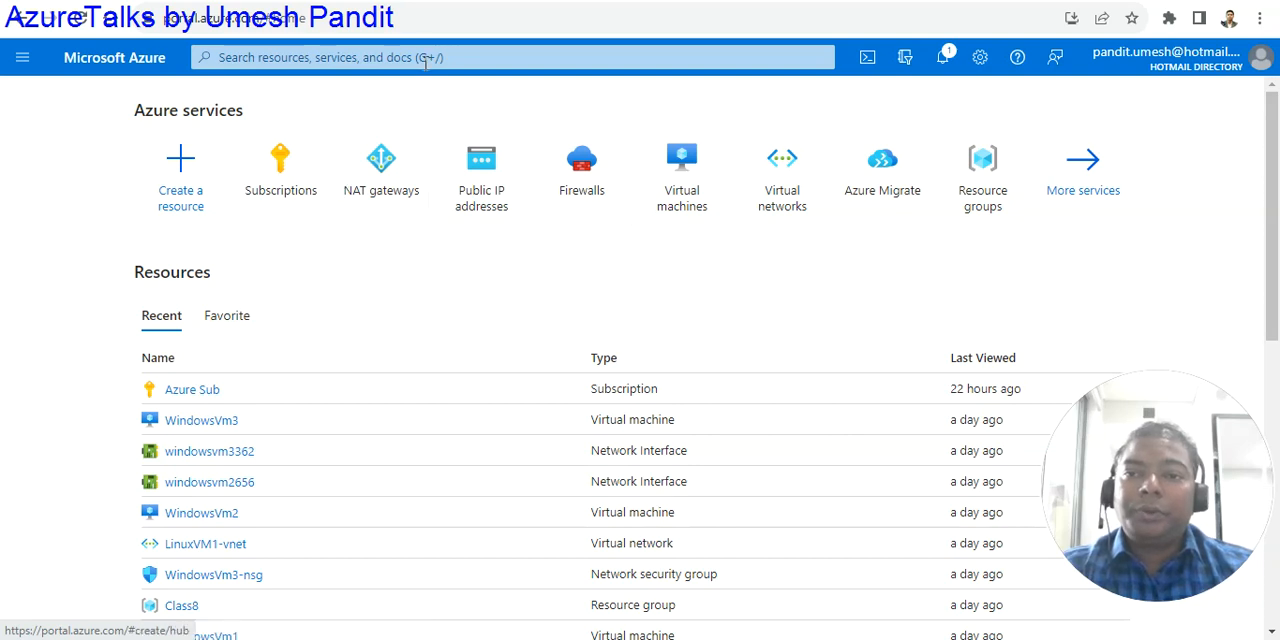
click(666, 193)
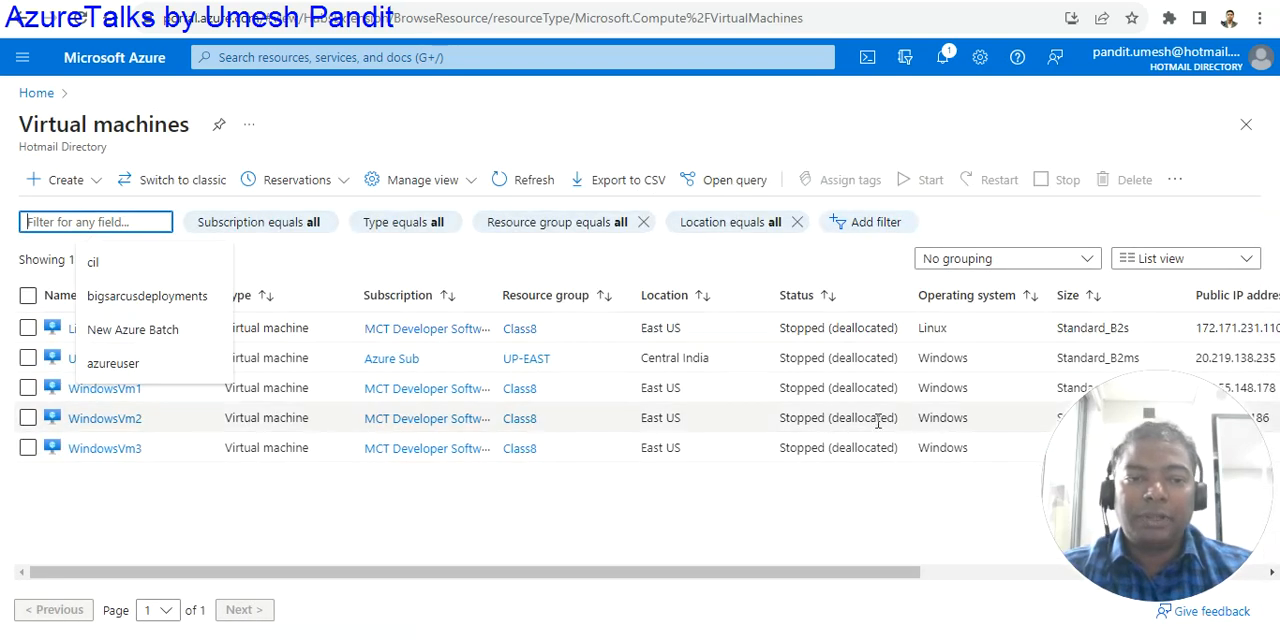
drag(1132, 420, 1085, 105)
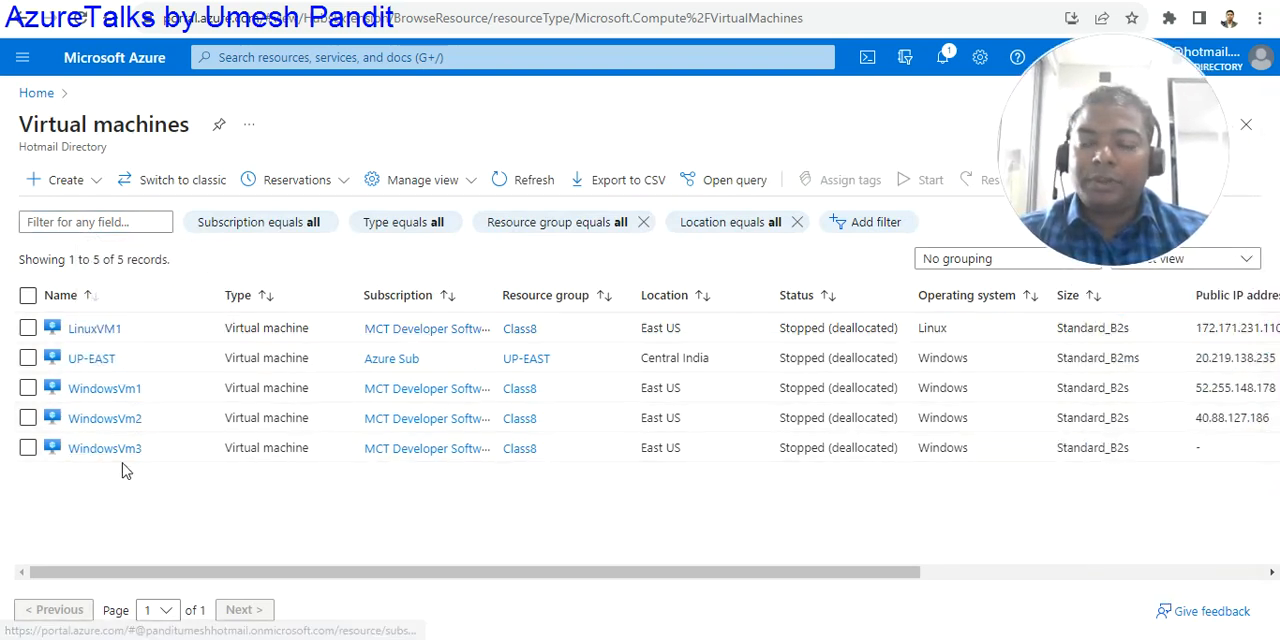
drag(716, 585, 912, 586)
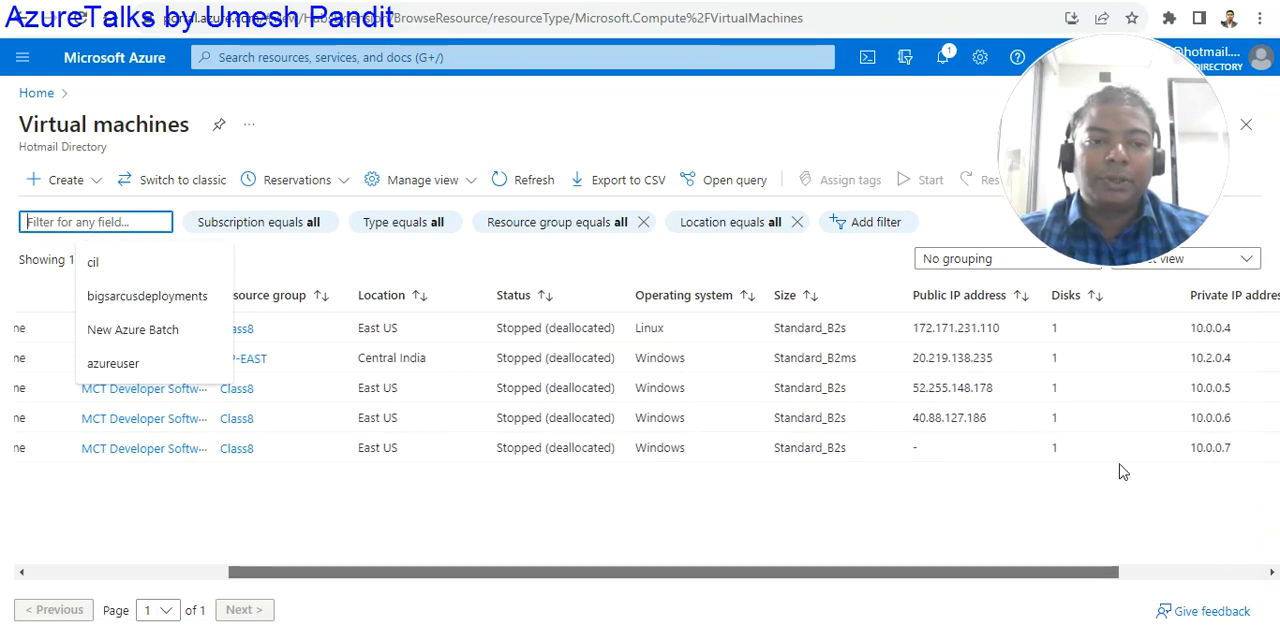
drag(323, 574, 90, 557)
click(28, 448)
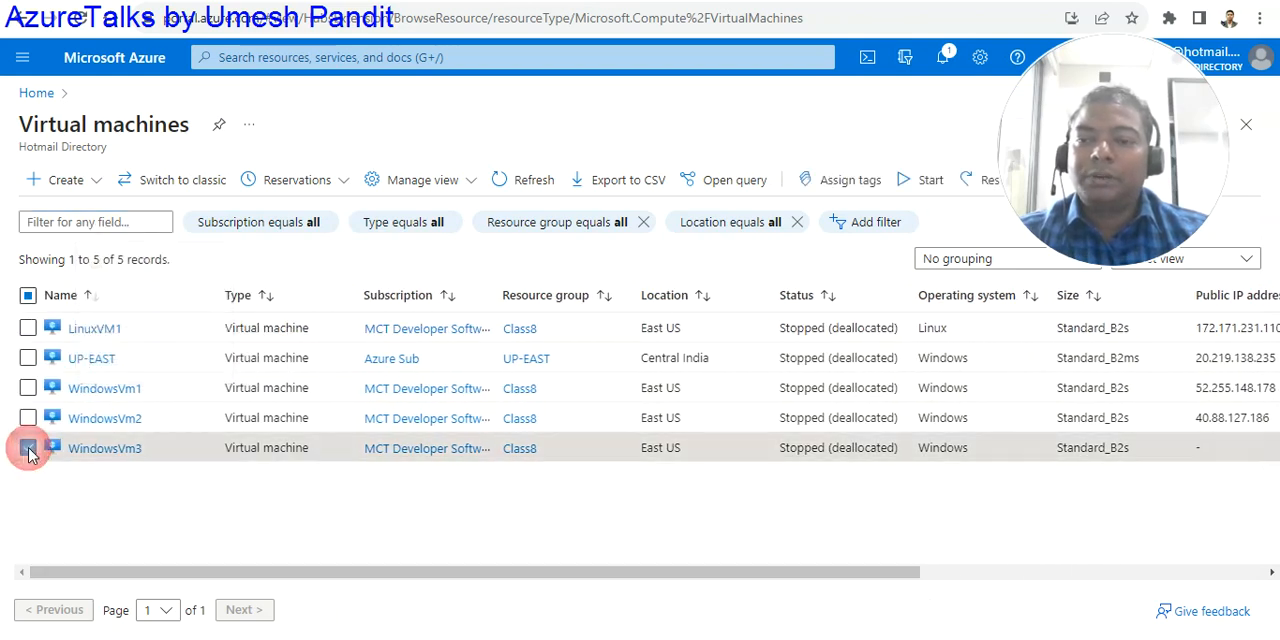
click(921, 183)
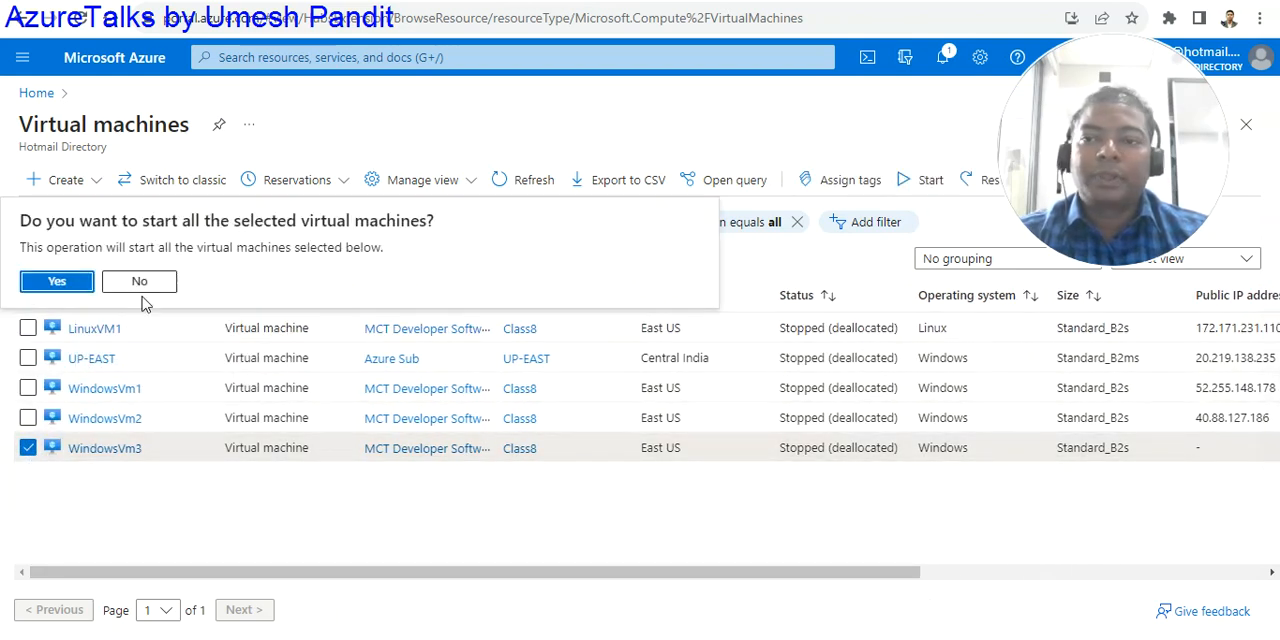
click(60, 281)
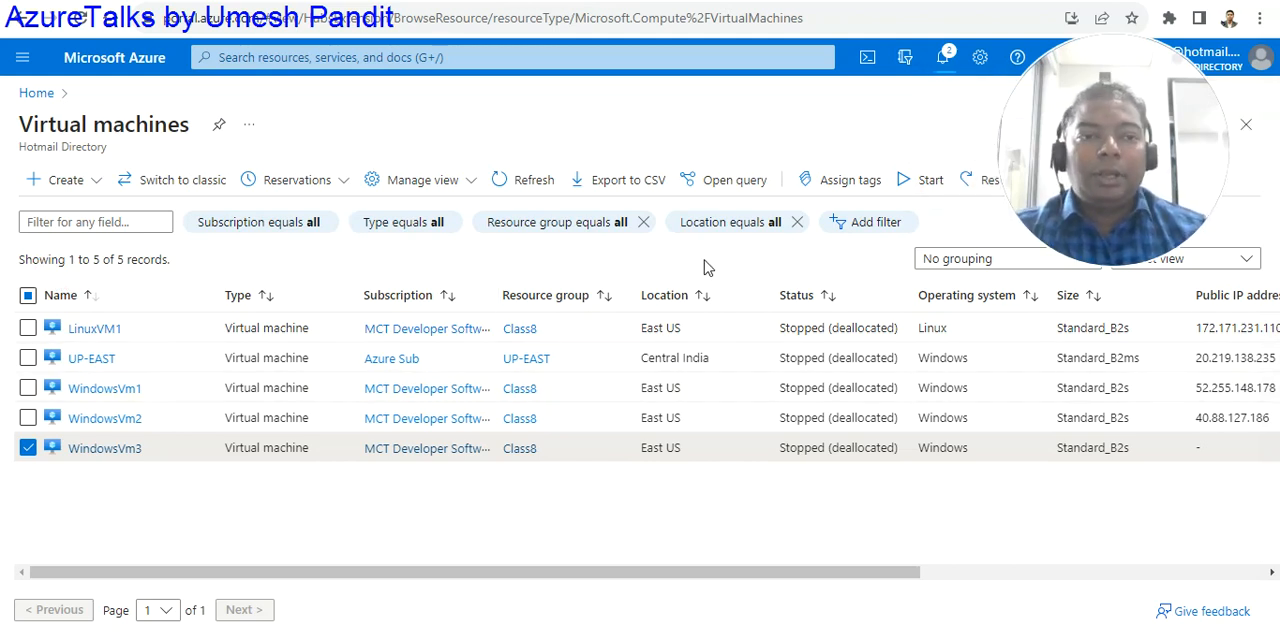
- Search for "ip address", open the public IP addresses list and copy the name WindowsVm2-ip
click(432, 56)
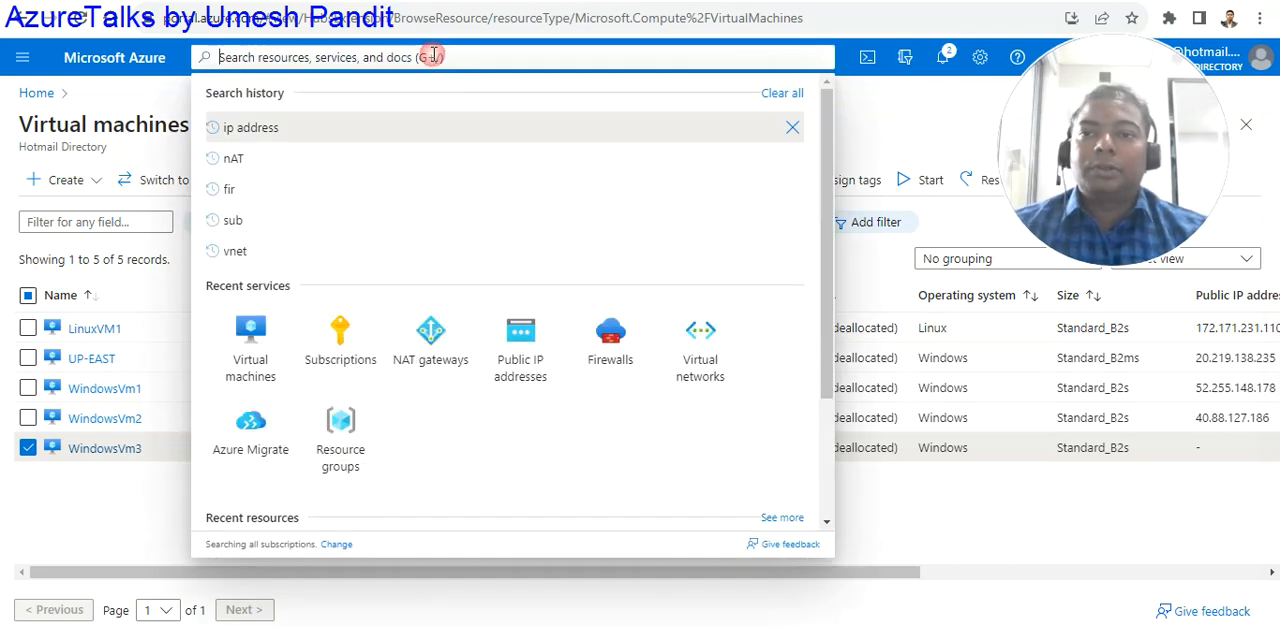
click(346, 127)
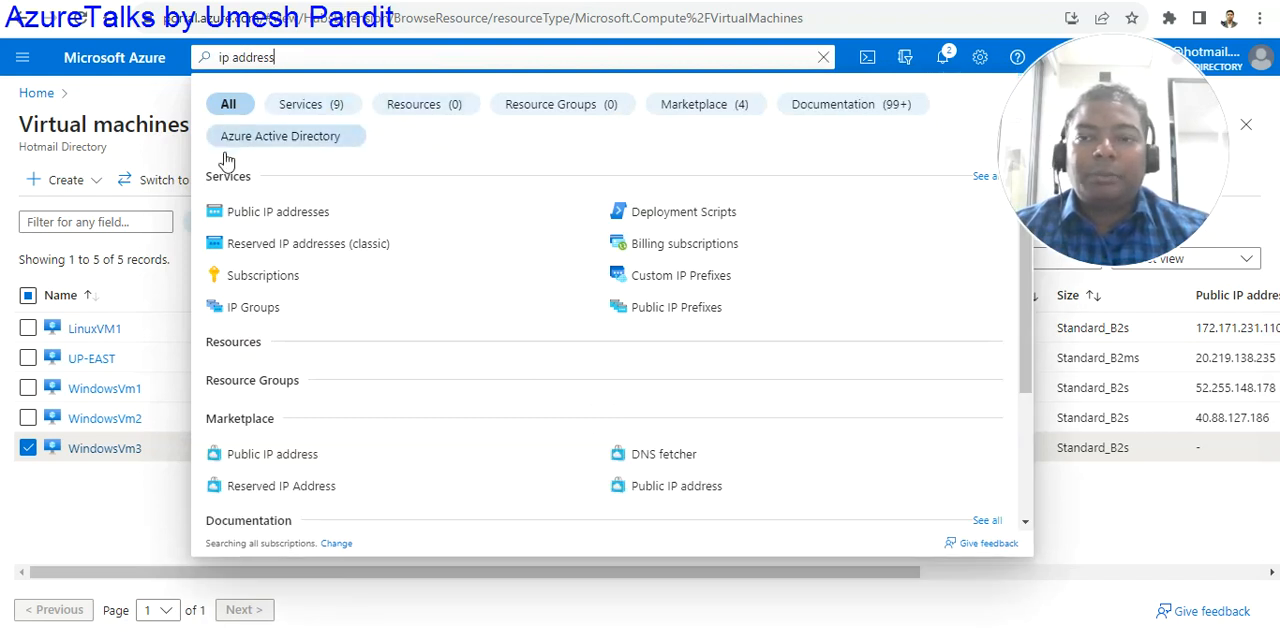
click(272, 216)
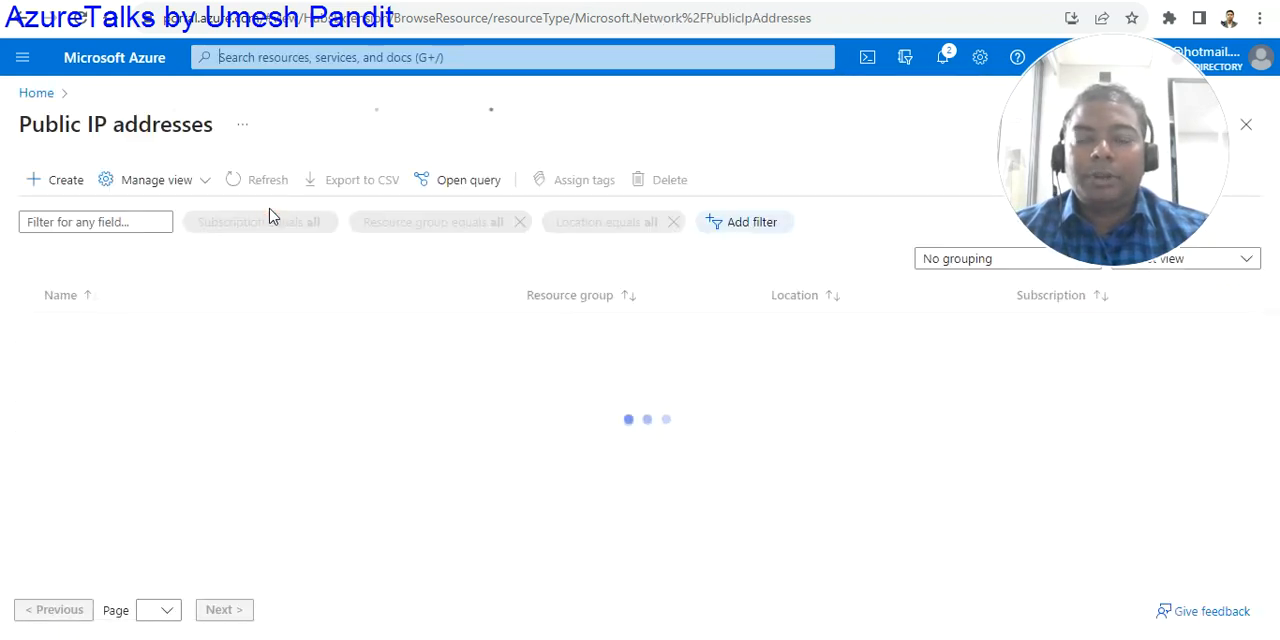
click(324, 470)
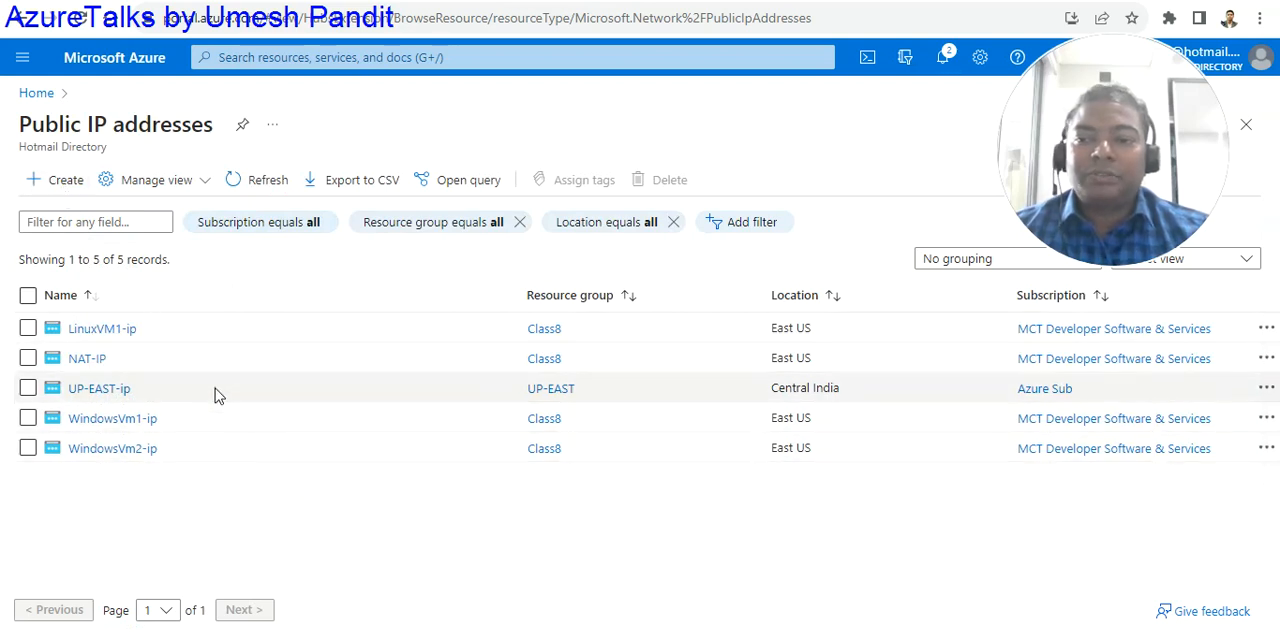
drag(160, 452, 118, 452)
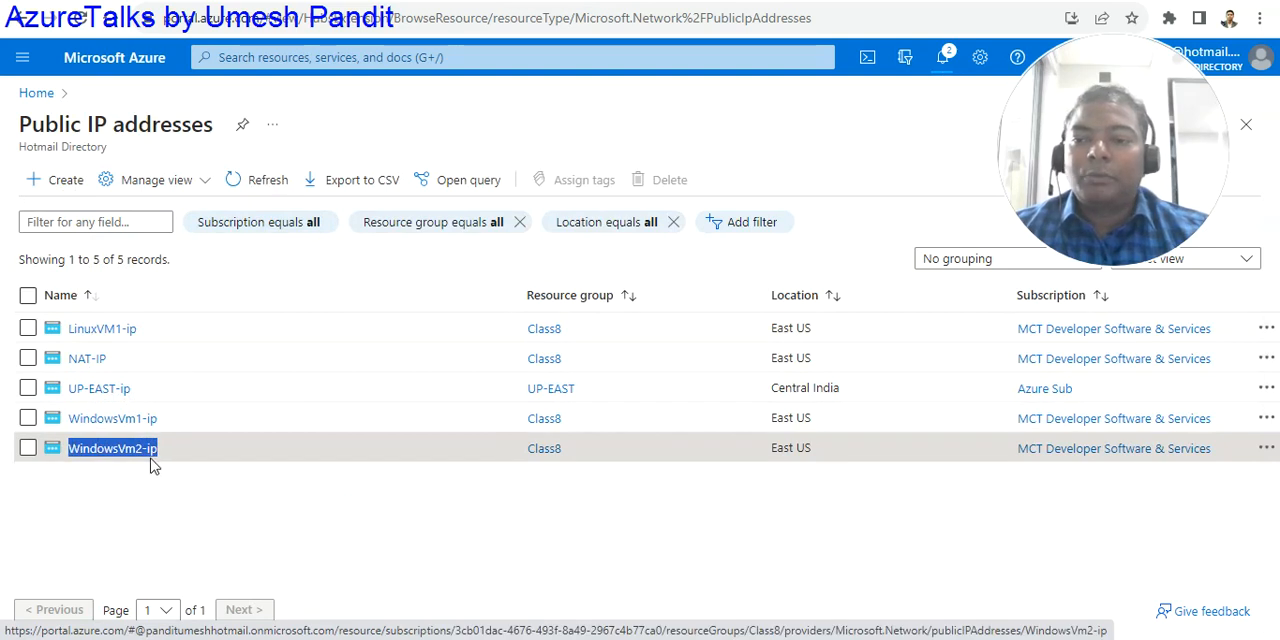
- Begin a new public IP address, name it WindowsVm3-ip and proceed to its tags
click(64, 181)
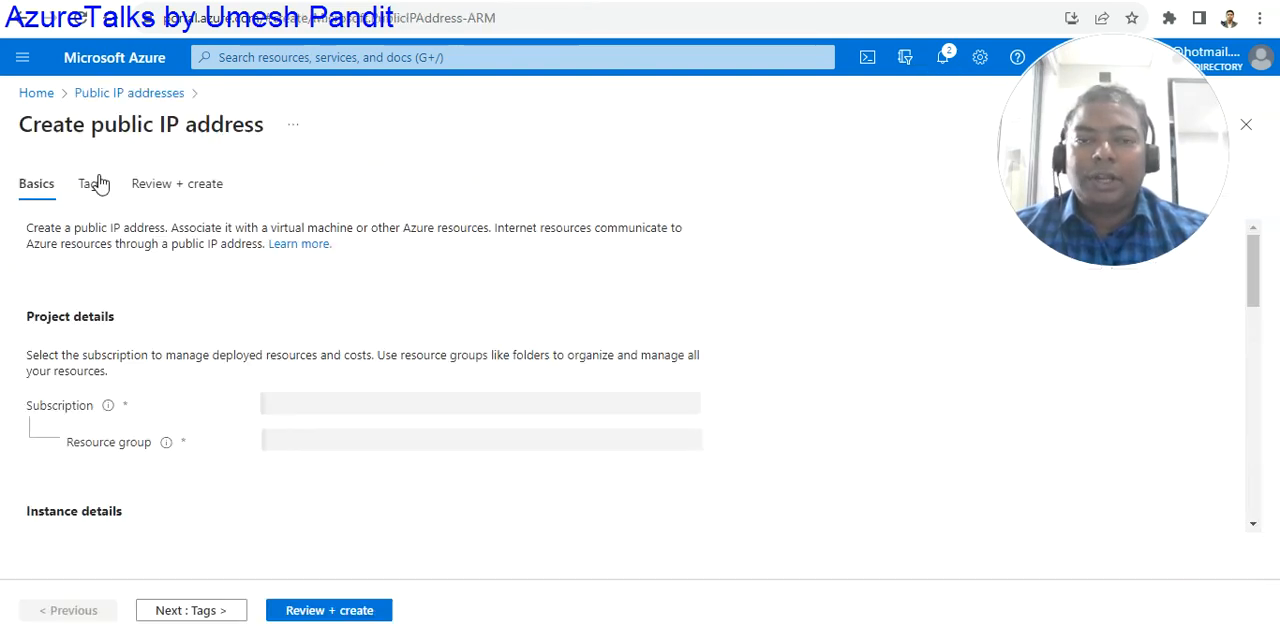
scroll(420, 434, down, 4)
scroll(415, 425, up, 1)
scroll(376, 414, up, 1)
scroll(313, 455, down, 1)
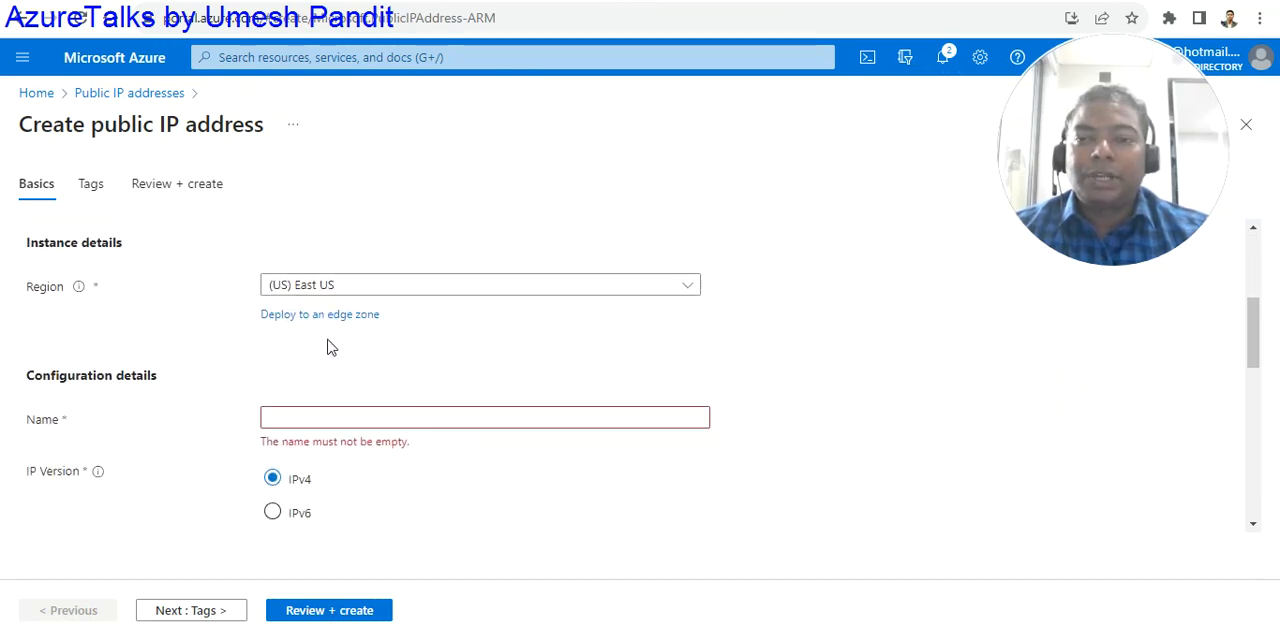
scroll(331, 347, up, 2)
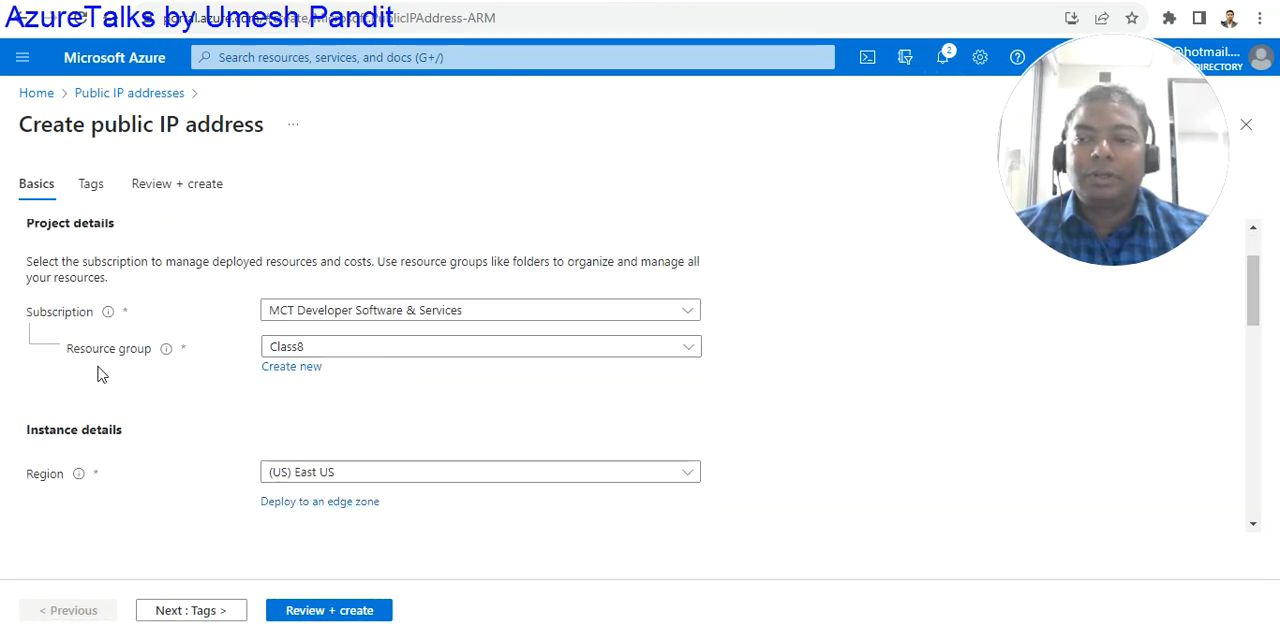
scroll(337, 411, down, 3)
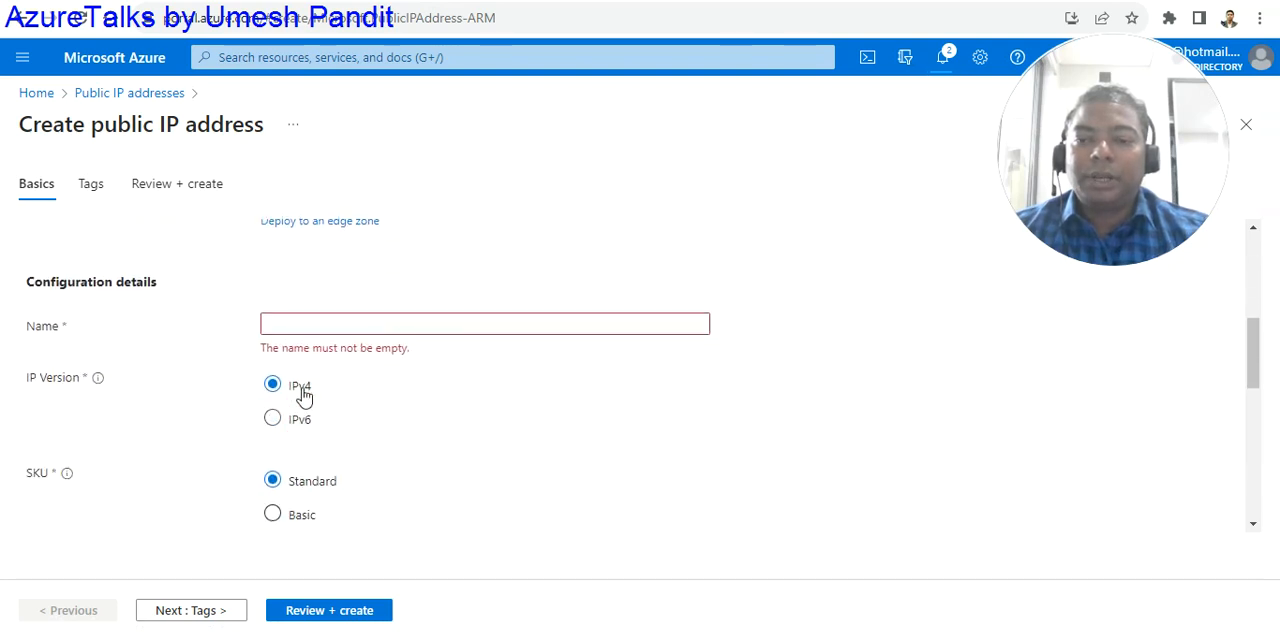
click(302, 328)
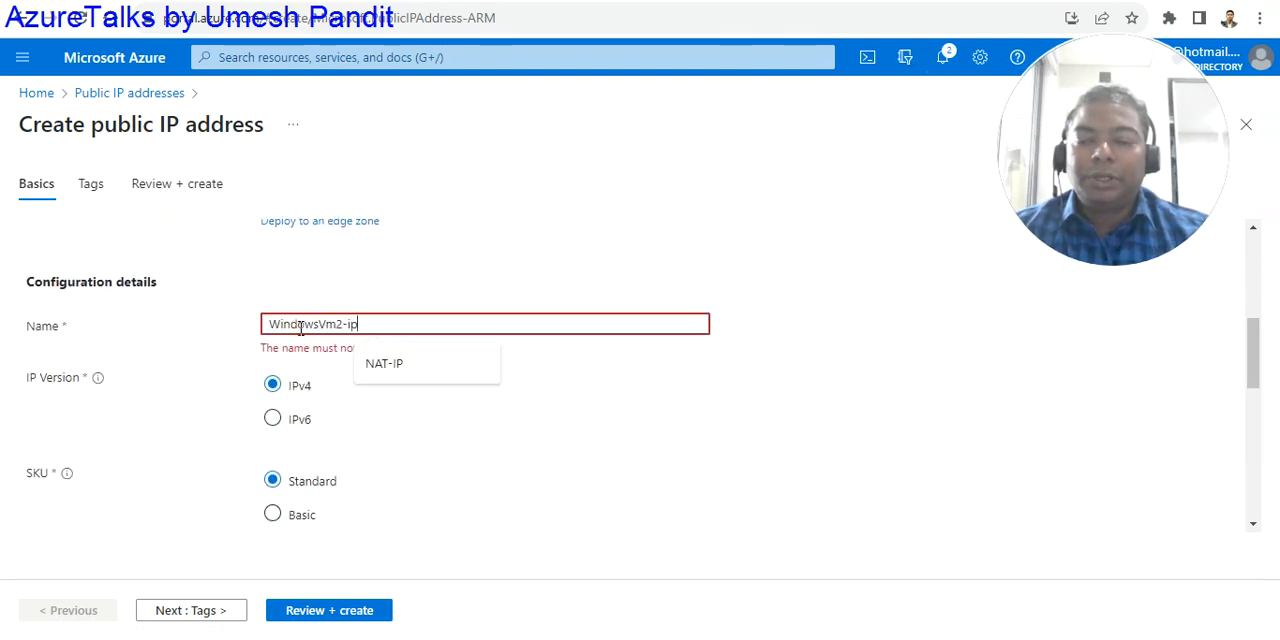
text(WindowsVm2-ip)
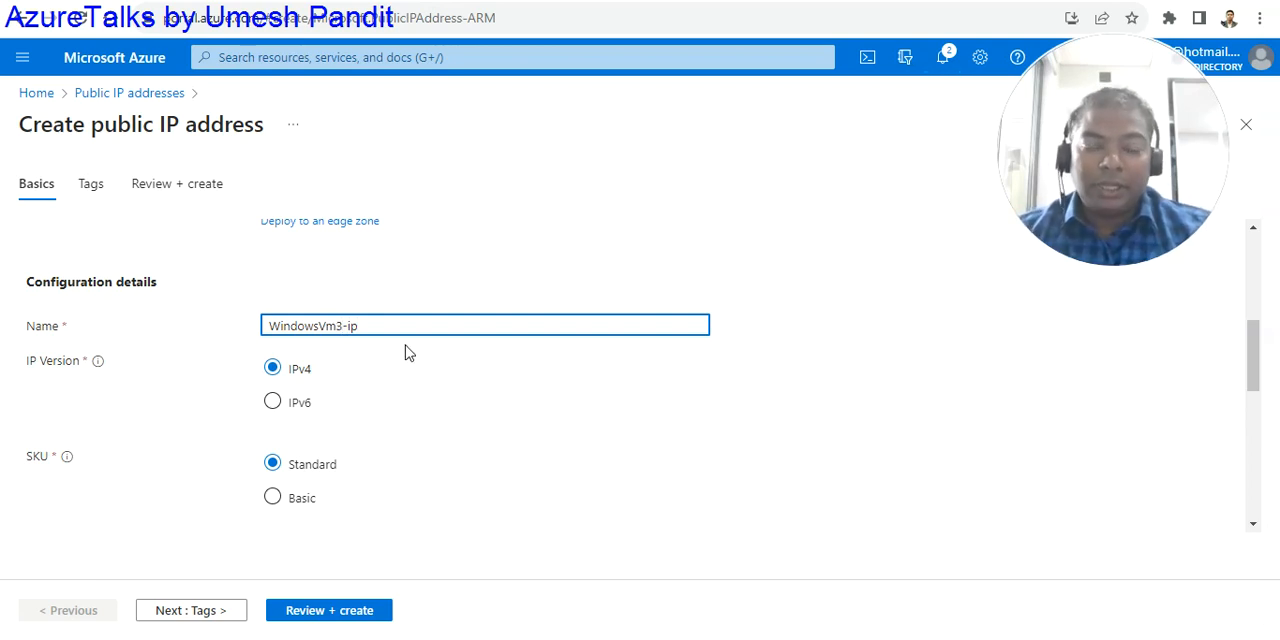
scroll(405, 358, down, 5)
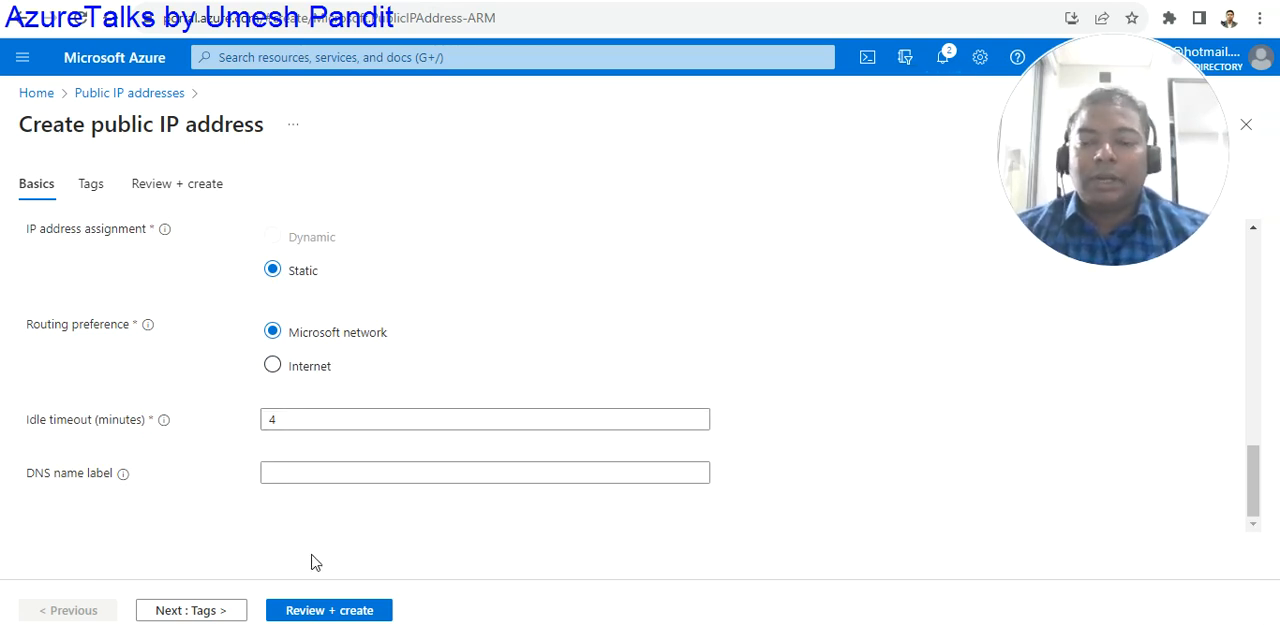
click(195, 612)
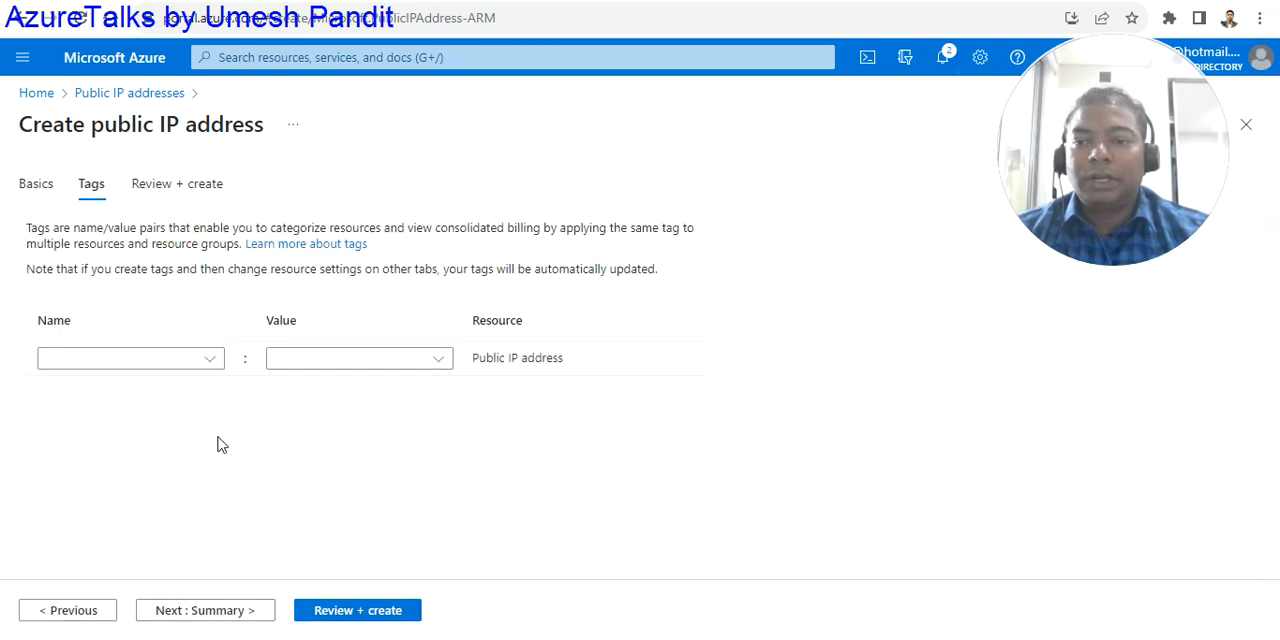
click(205, 362)
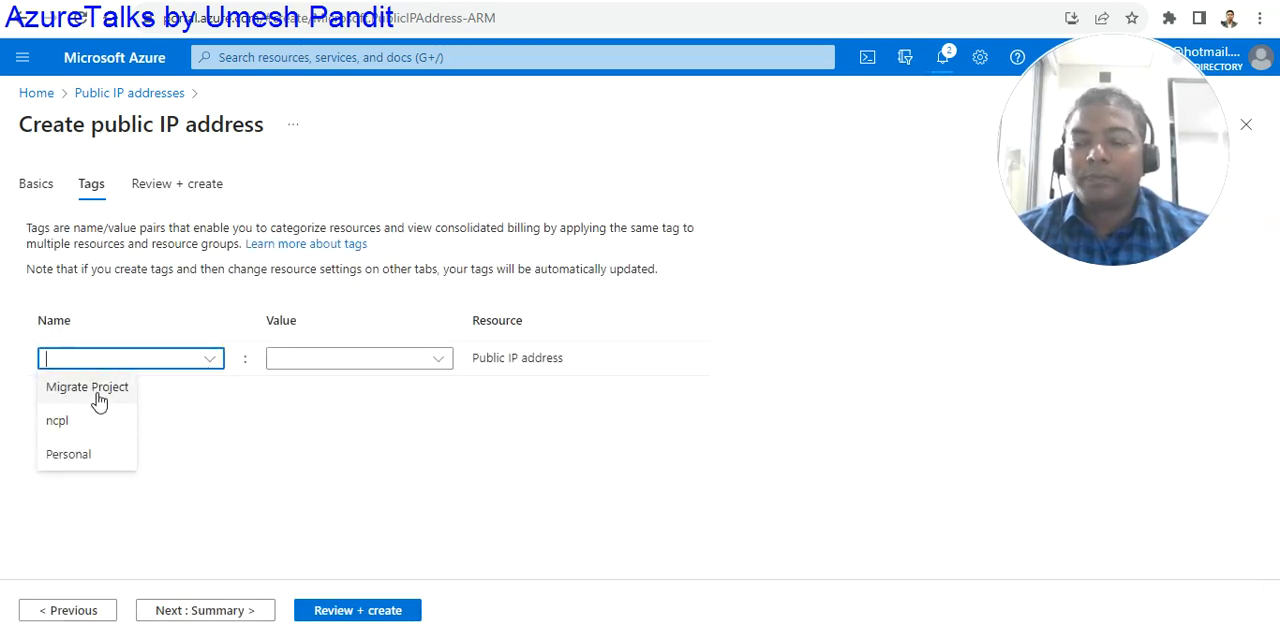
click(99, 395)
click(272, 358)
click(437, 372)
click(211, 360)
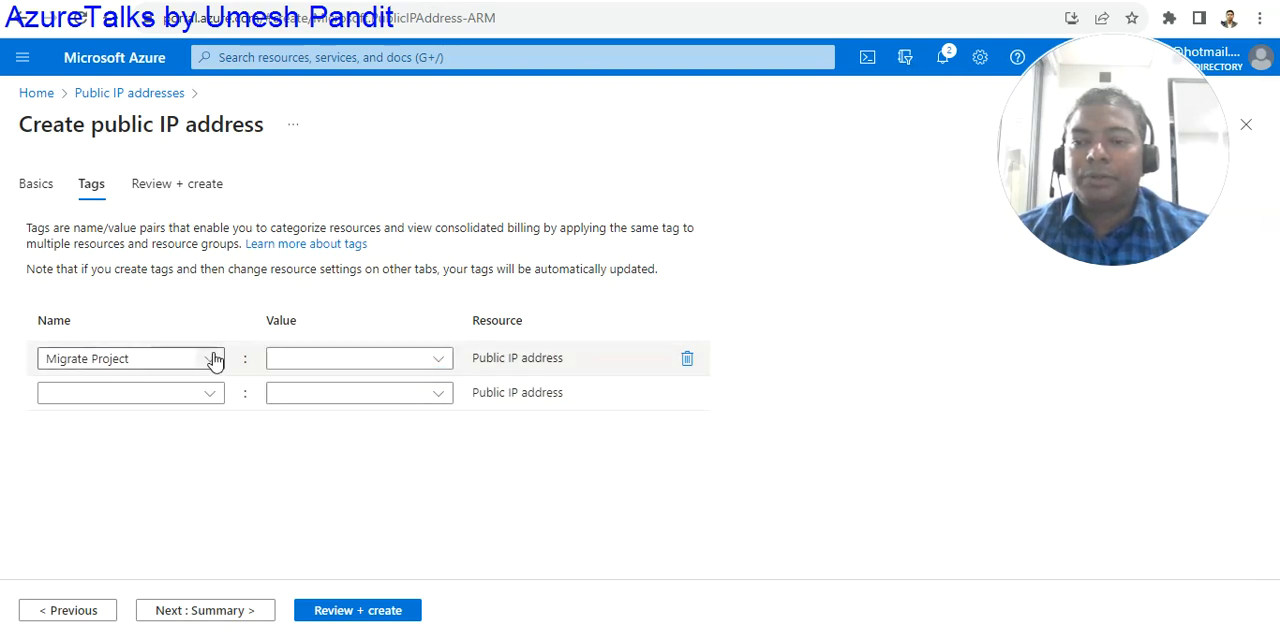
click(211, 361)
click(211, 362)
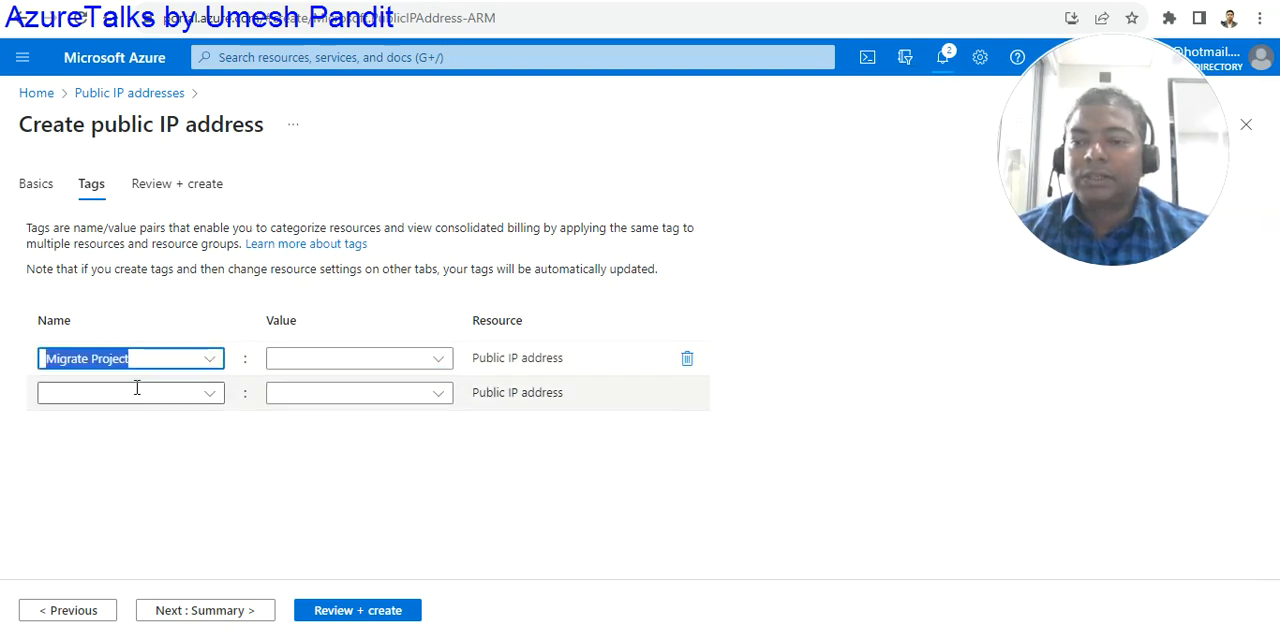
- Tag the public IP address with name Test and value IP, and create it after validation
click(210, 367)
click(207, 365)
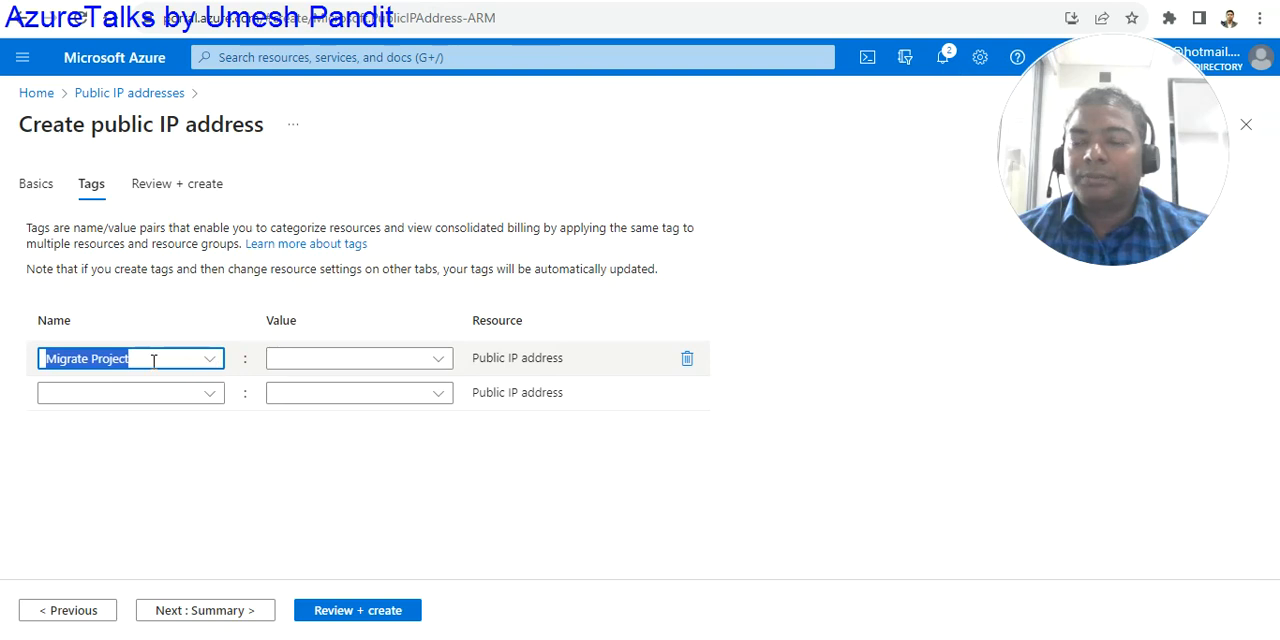
text(Test)
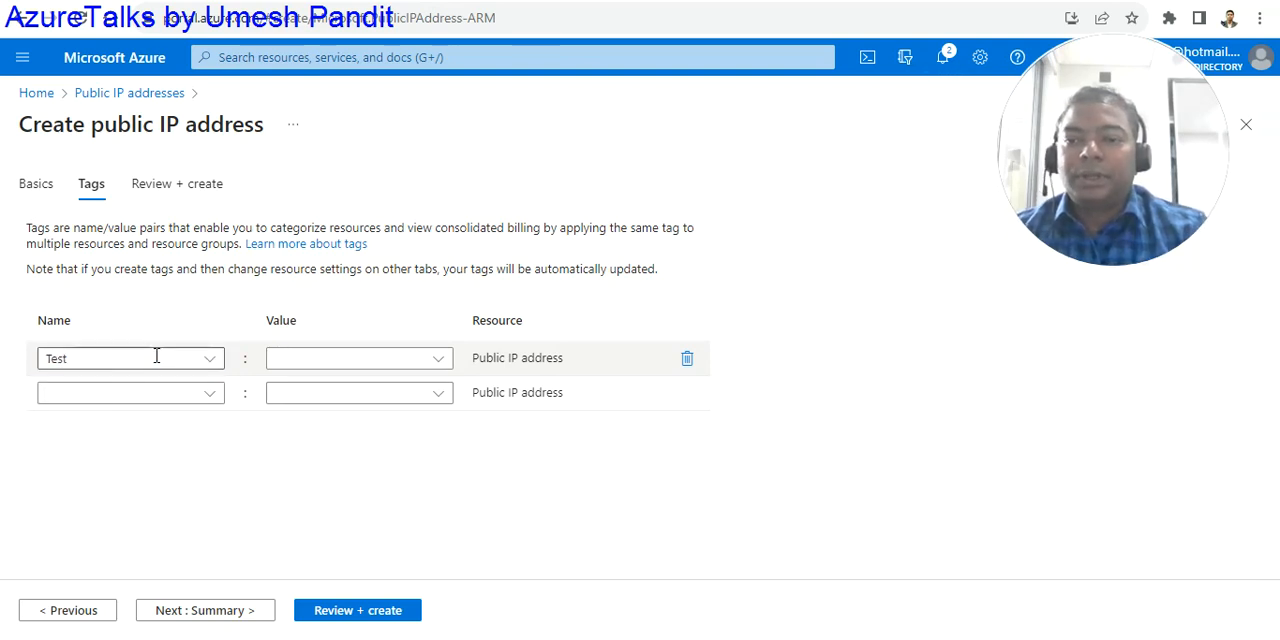
click(305, 363)
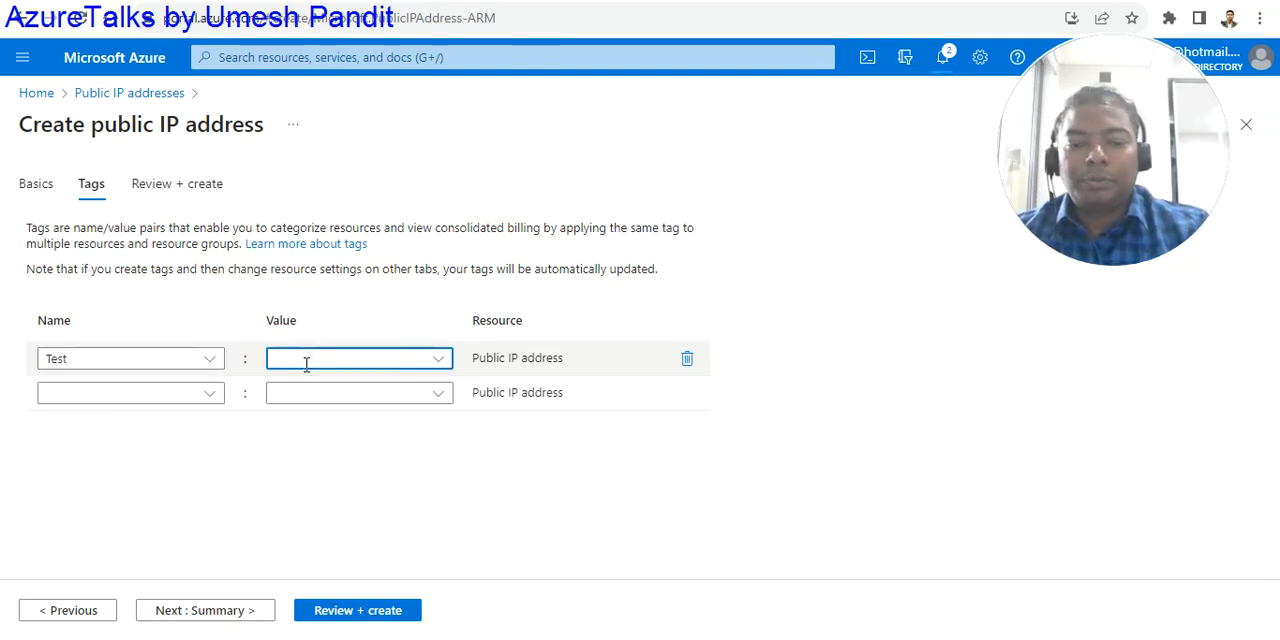
click(354, 614)
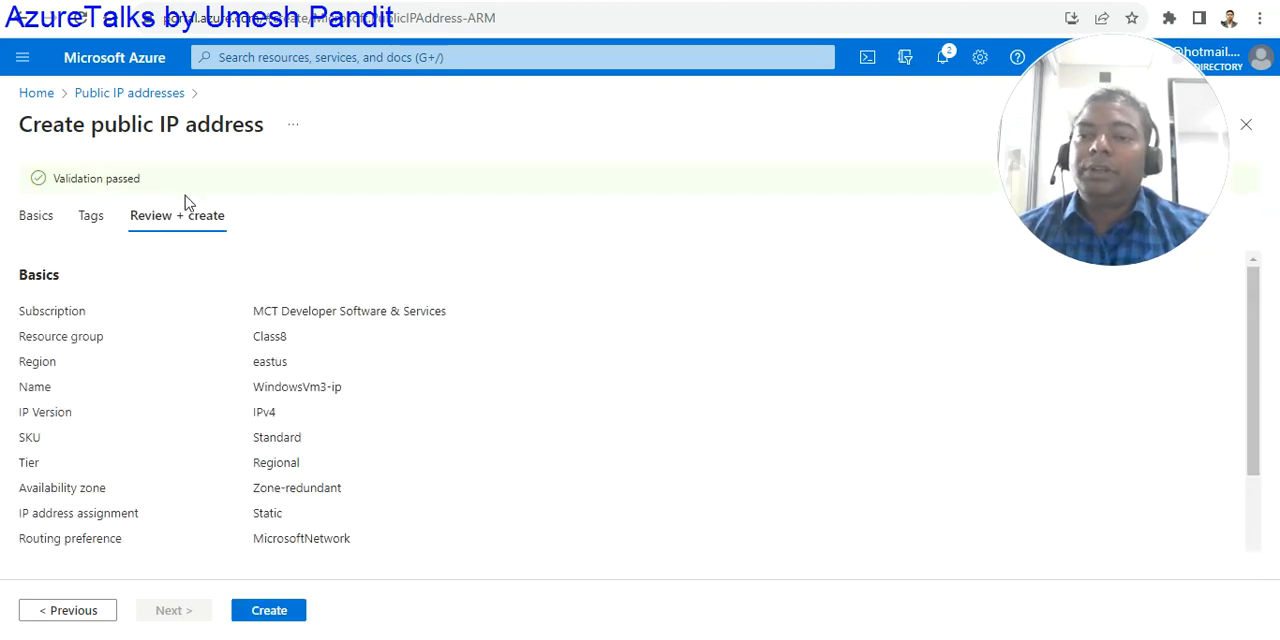
click(262, 612)
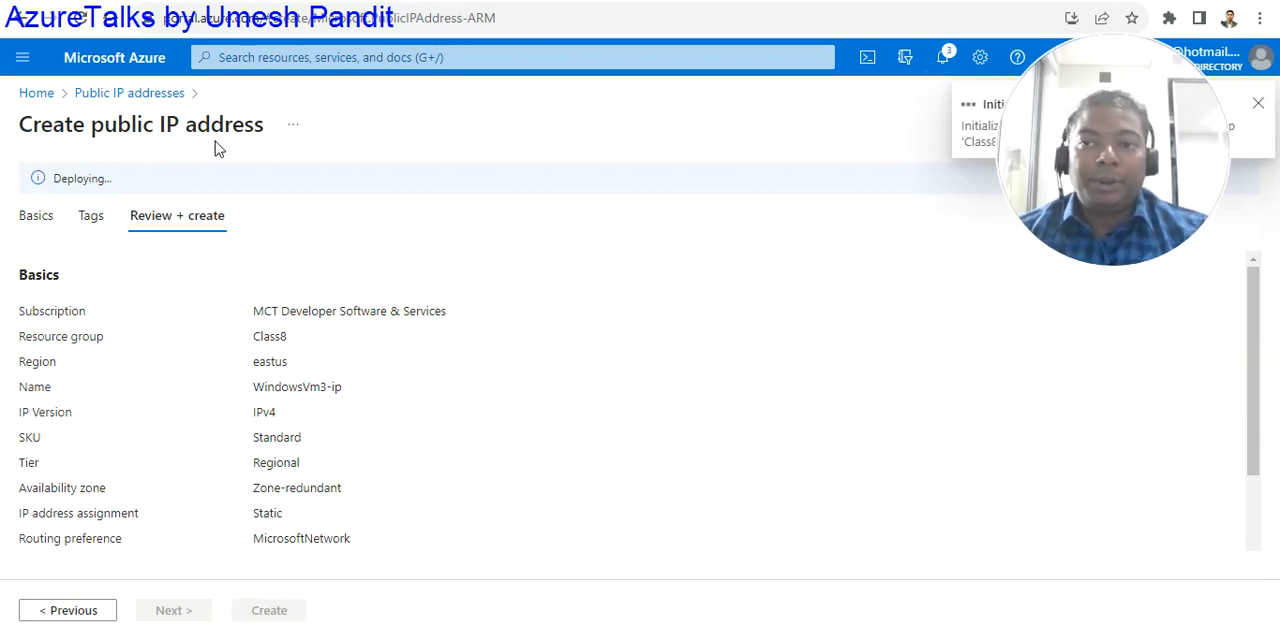
- Search for "nsg", open the network security groups list and view the overview of WindowsVm3-nsg
click(282, 57)
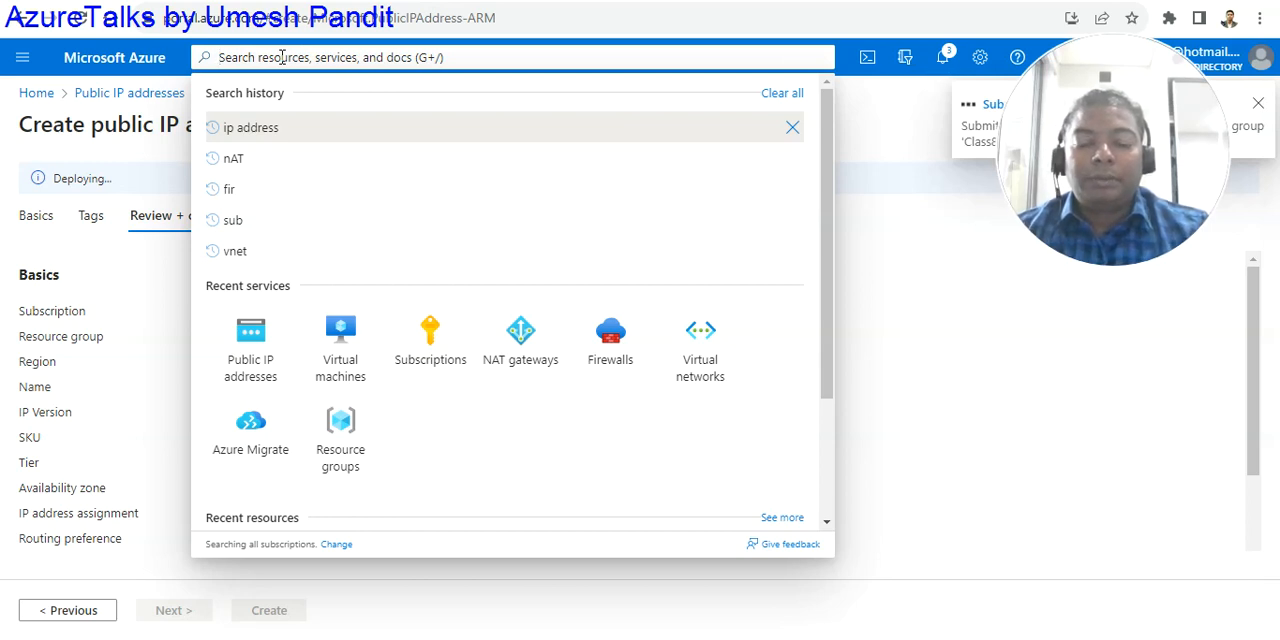
text(nsg)
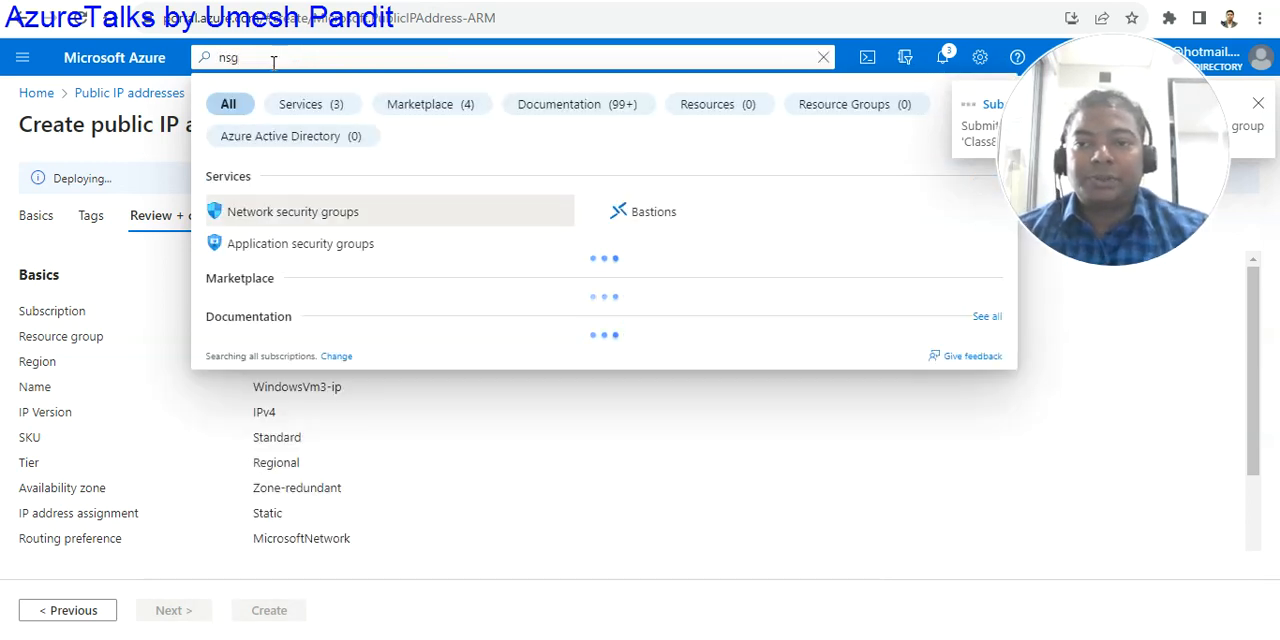
click(266, 210)
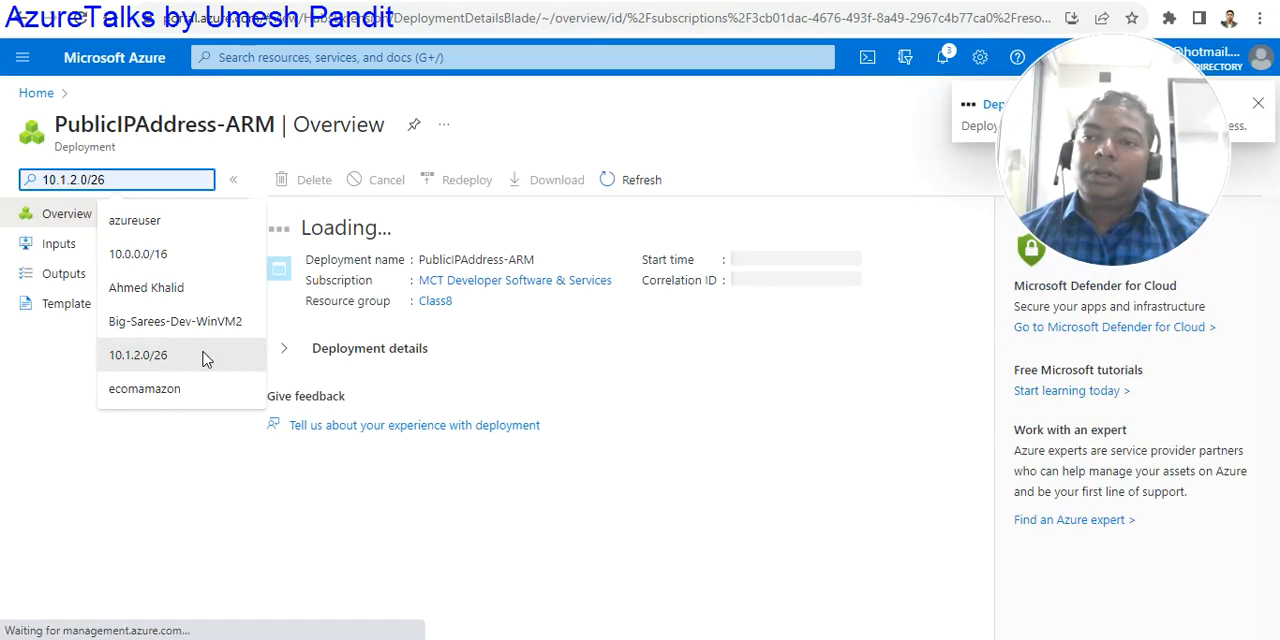
click(46, 95)
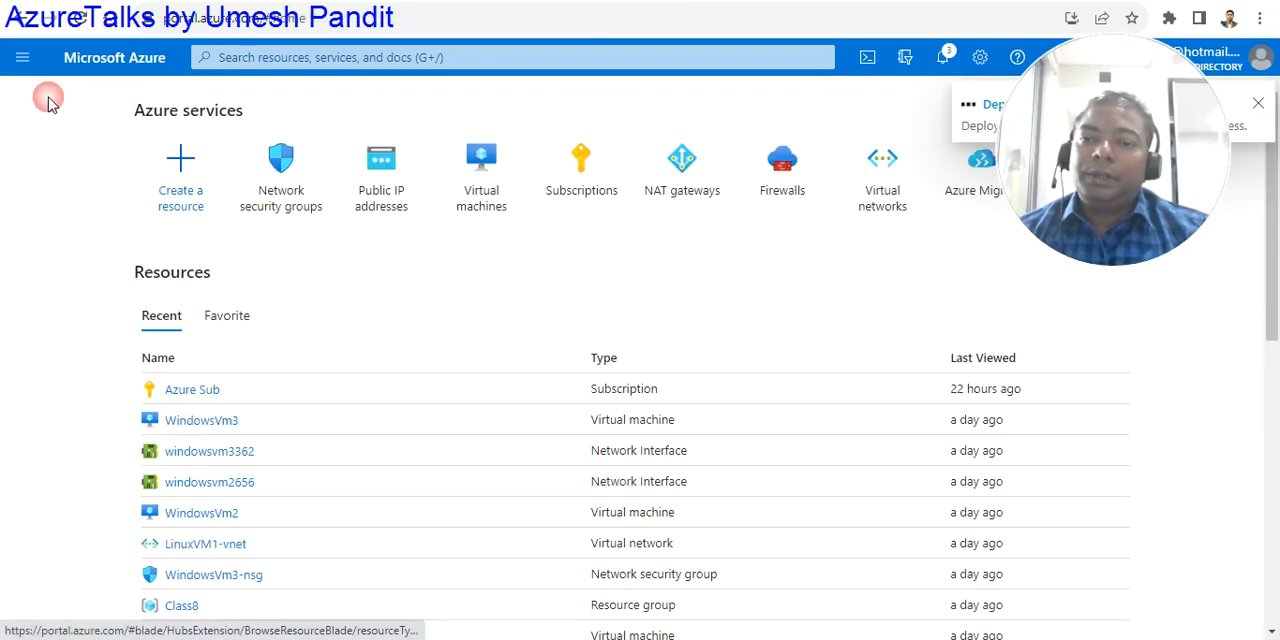
click(284, 186)
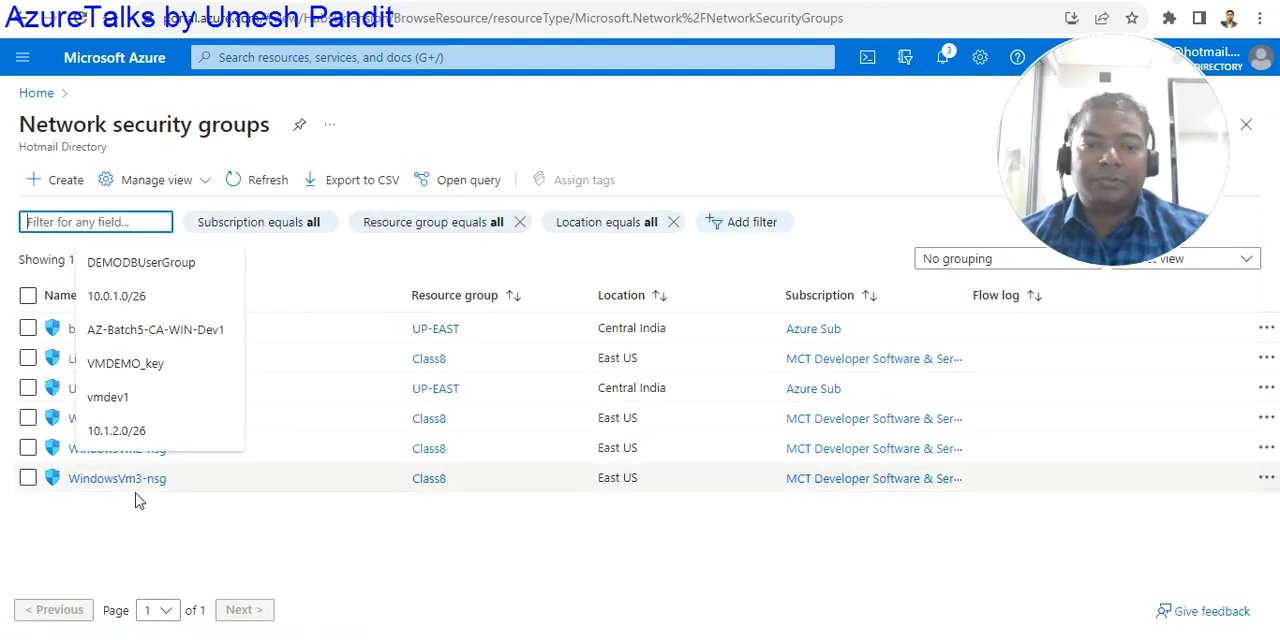
click(108, 480)
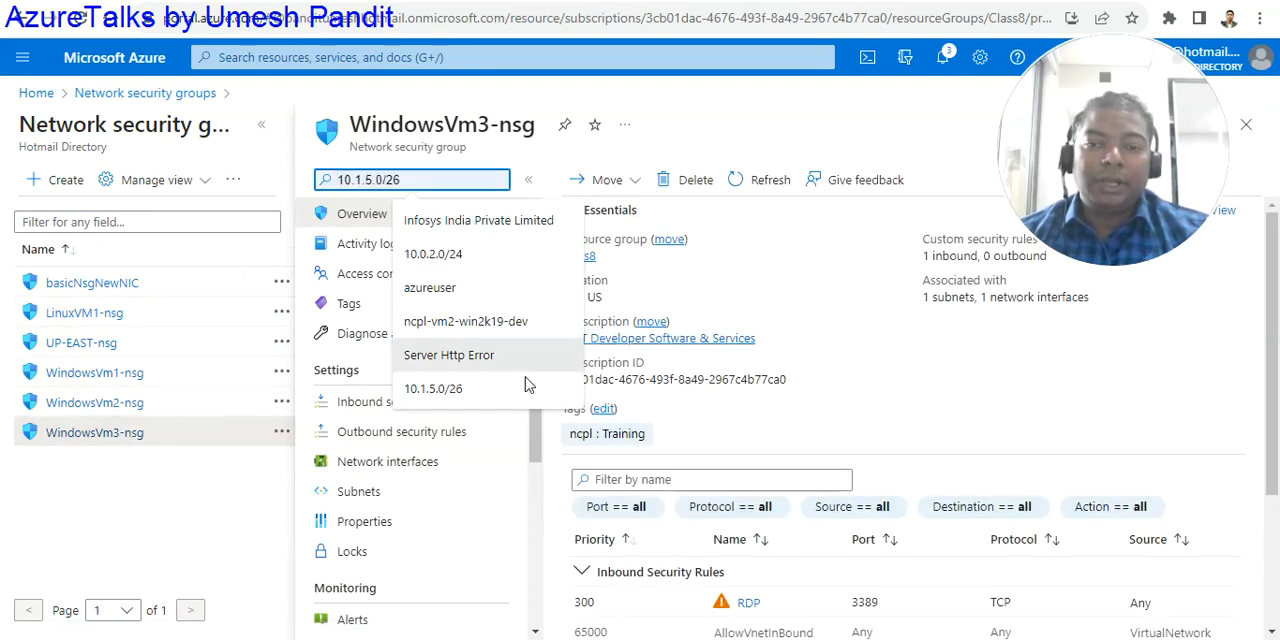
- Return to the portal home page and check the notifications for the VM start and public IP deployment
click(145, 96)
click(35, 93)
drag(1109, 89, 1117, 375)
click(942, 57)
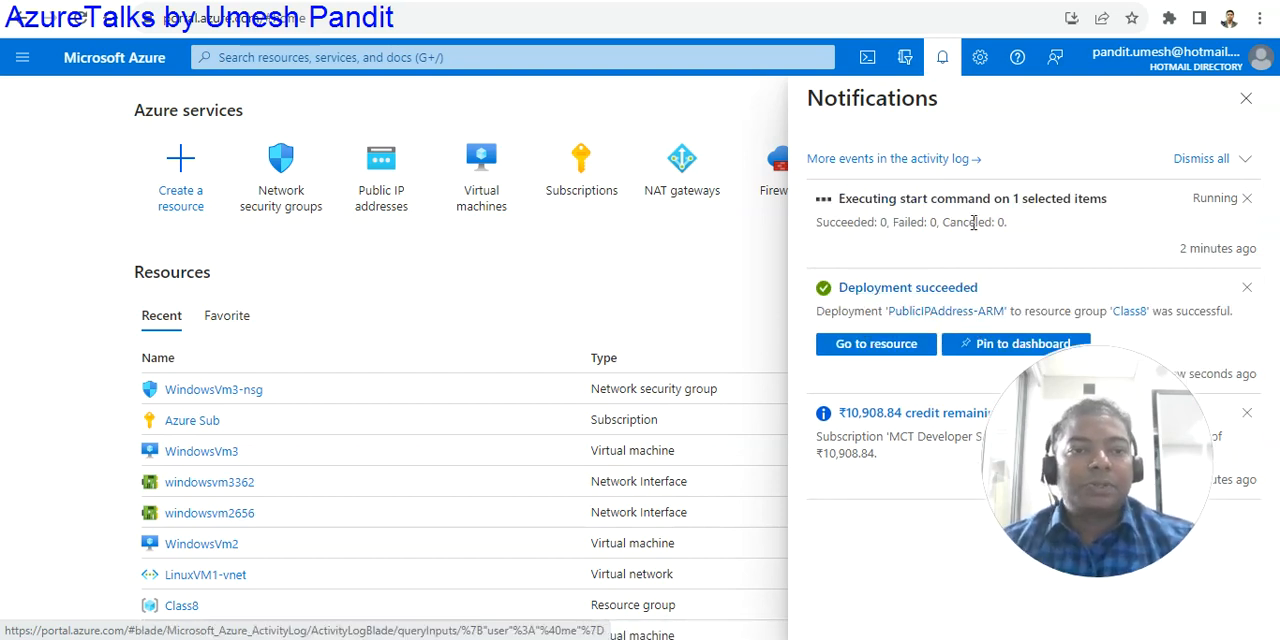
- Open the virtual machines list, view the overview of WindowsVm3 and return to the portal home page
click(487, 182)
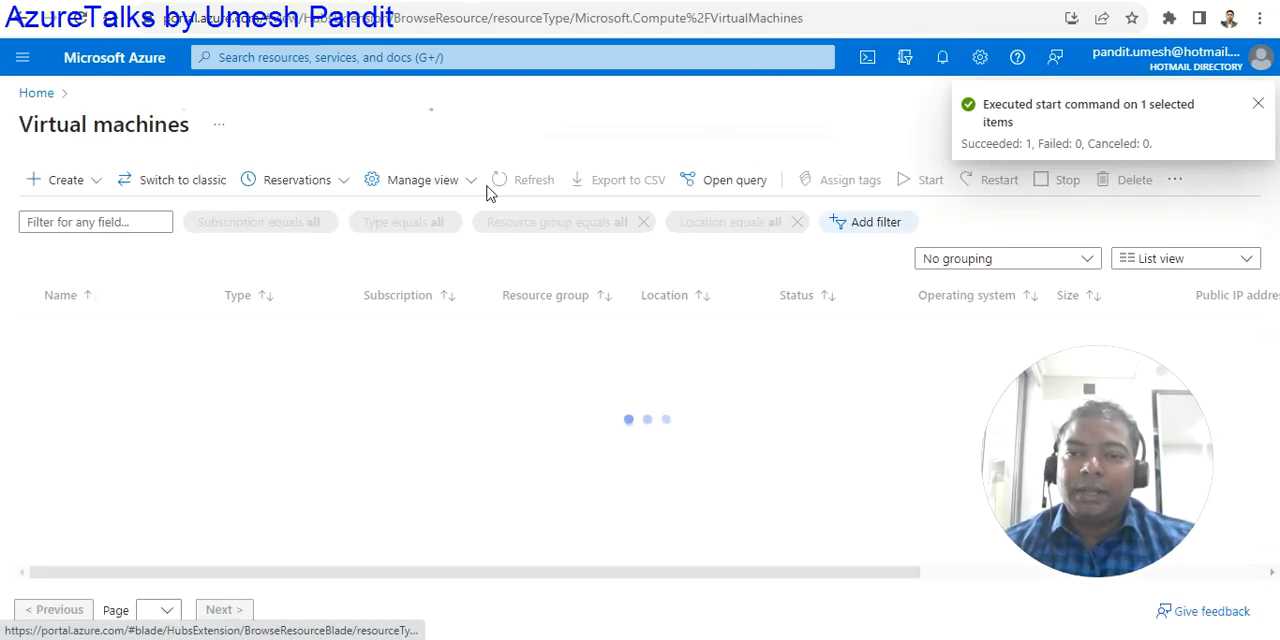
click(110, 222)
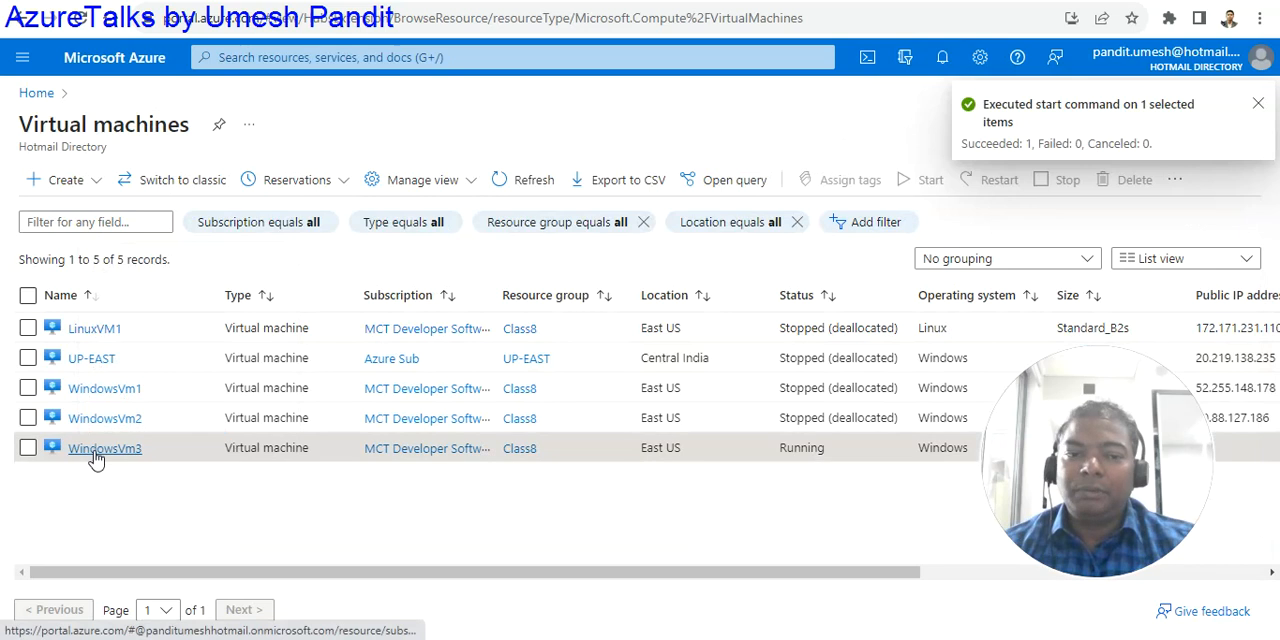
click(94, 452)
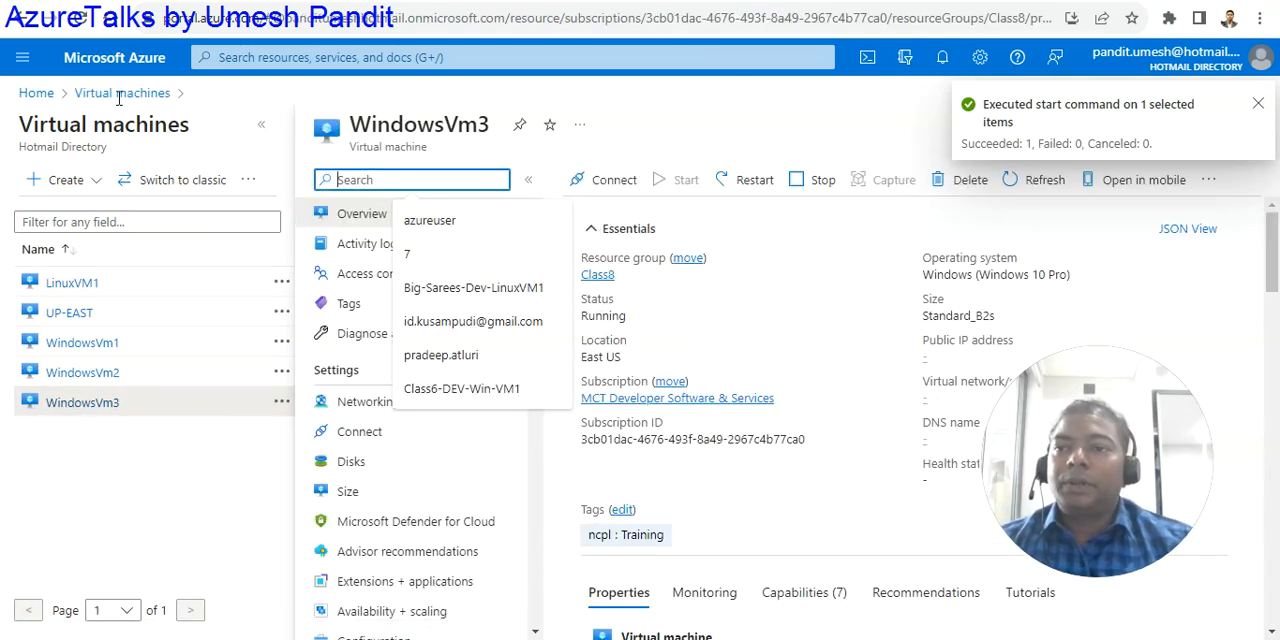
click(36, 93)
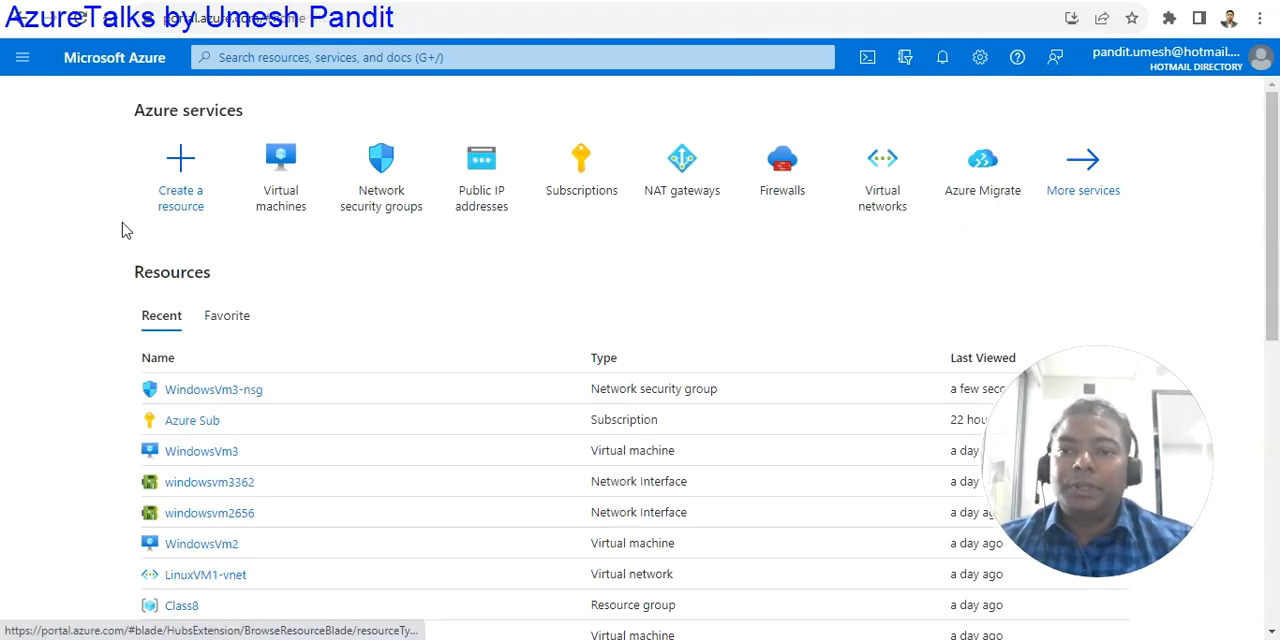
click(476, 190)
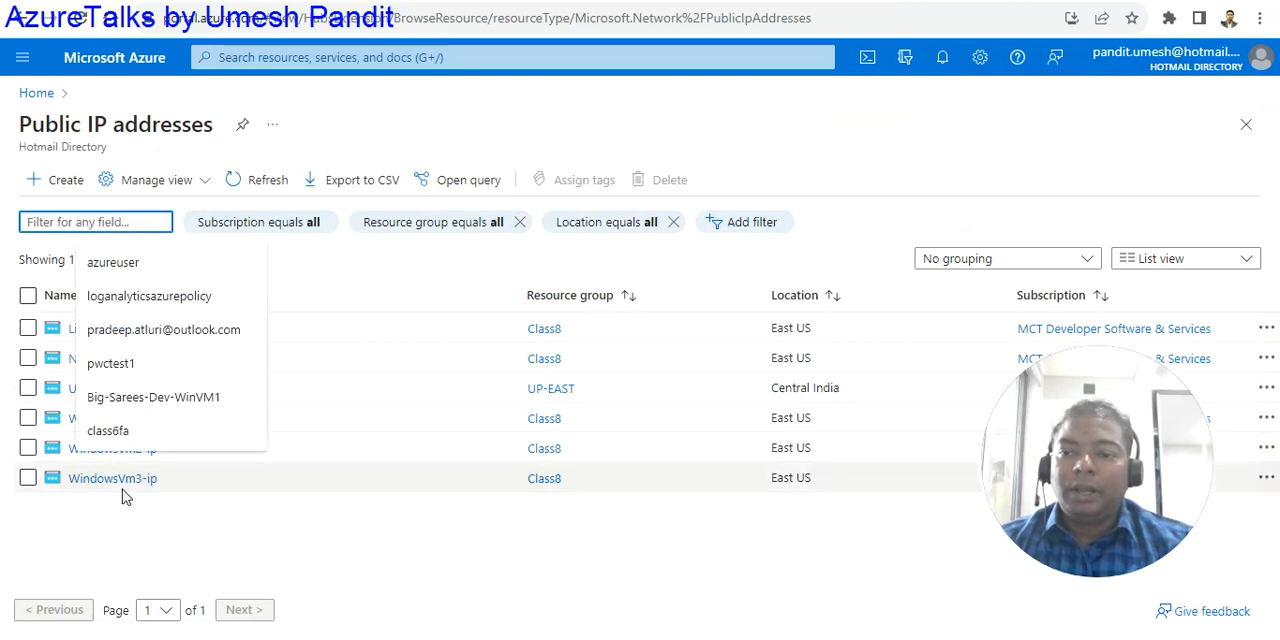
click(127, 482)
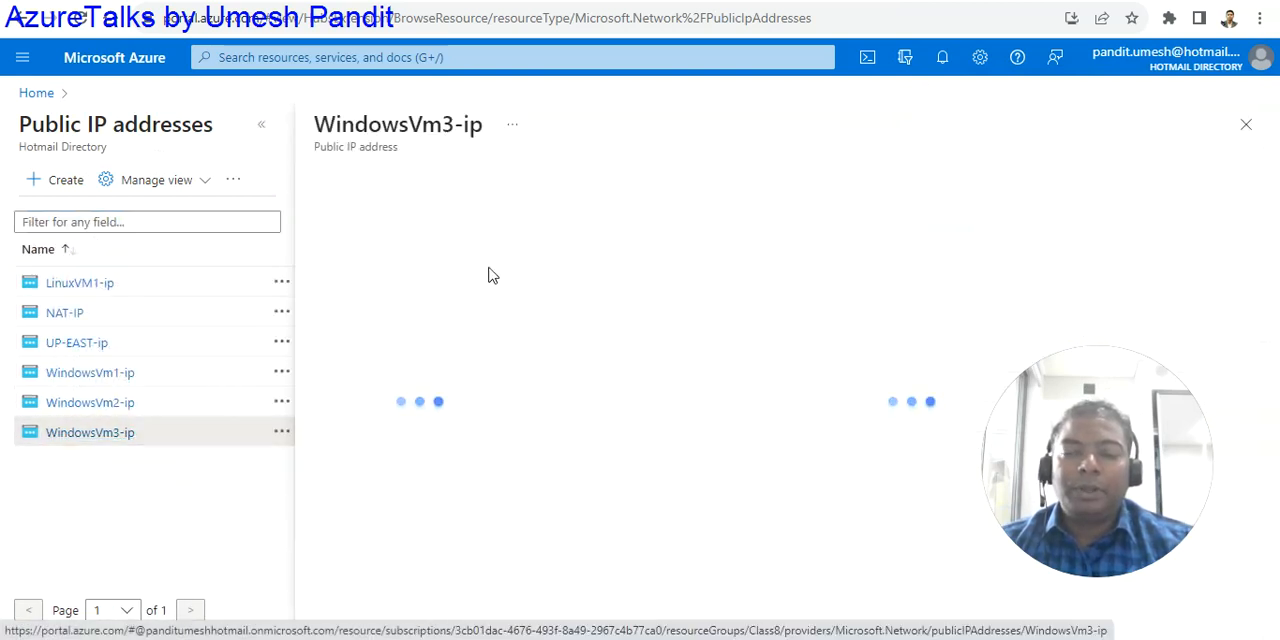
click(597, 192)
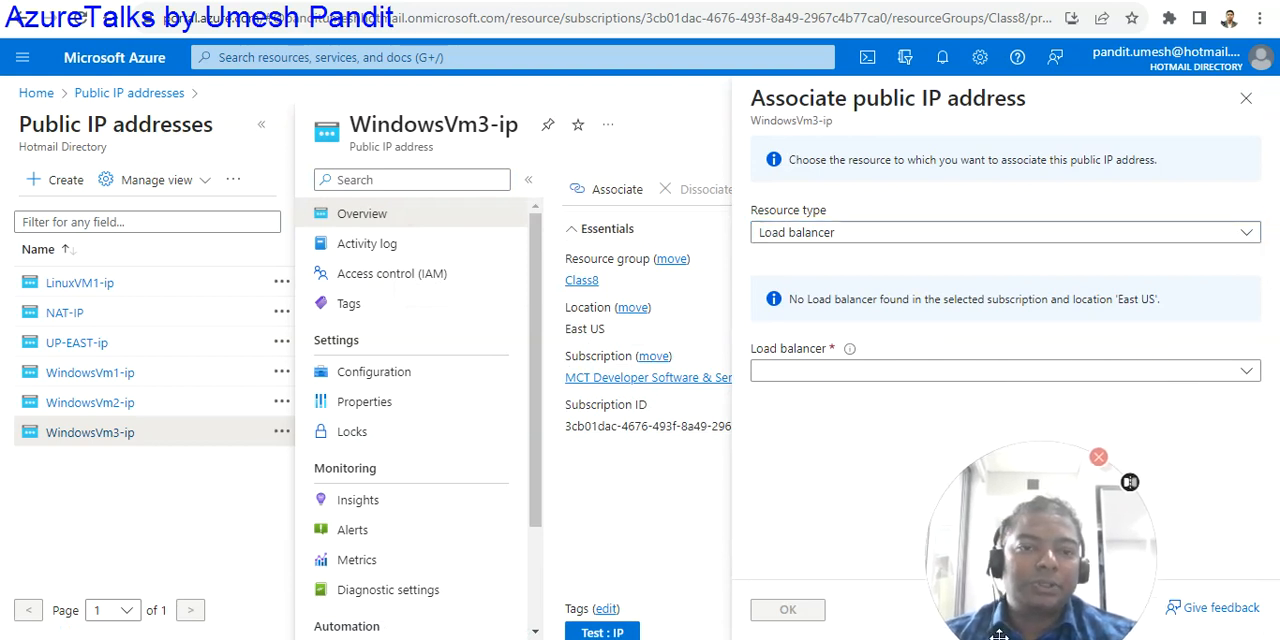
drag(975, 620, 64, 620)
click(824, 233)
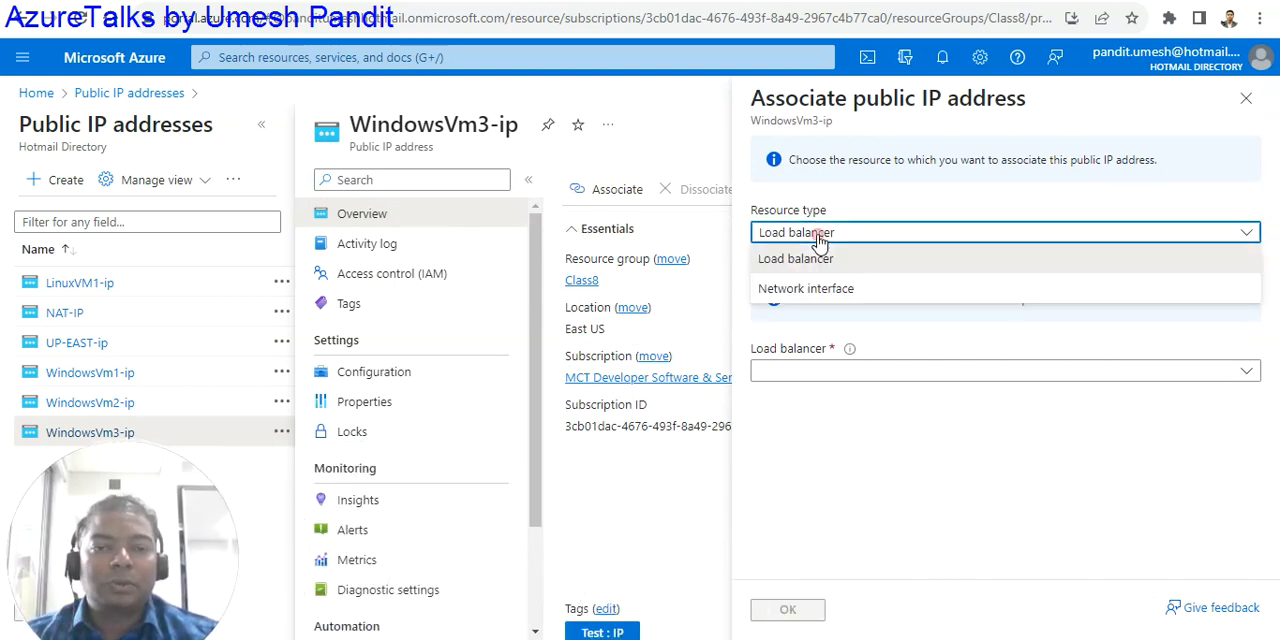
click(808, 289)
click(802, 292)
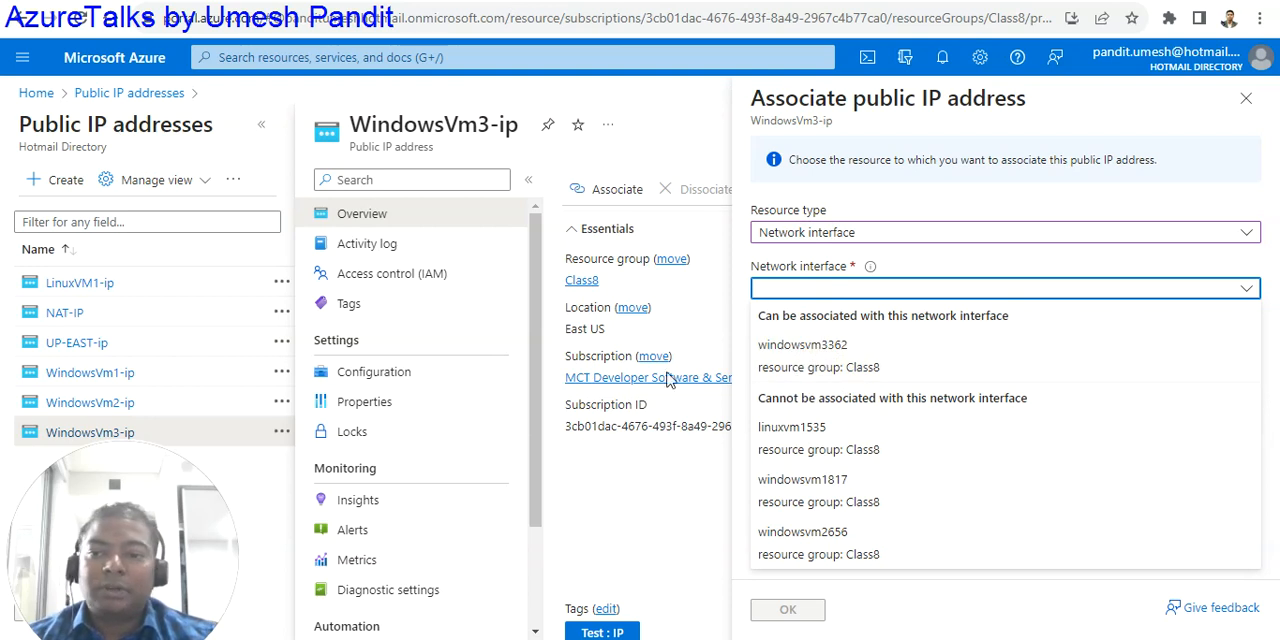
click(102, 97)
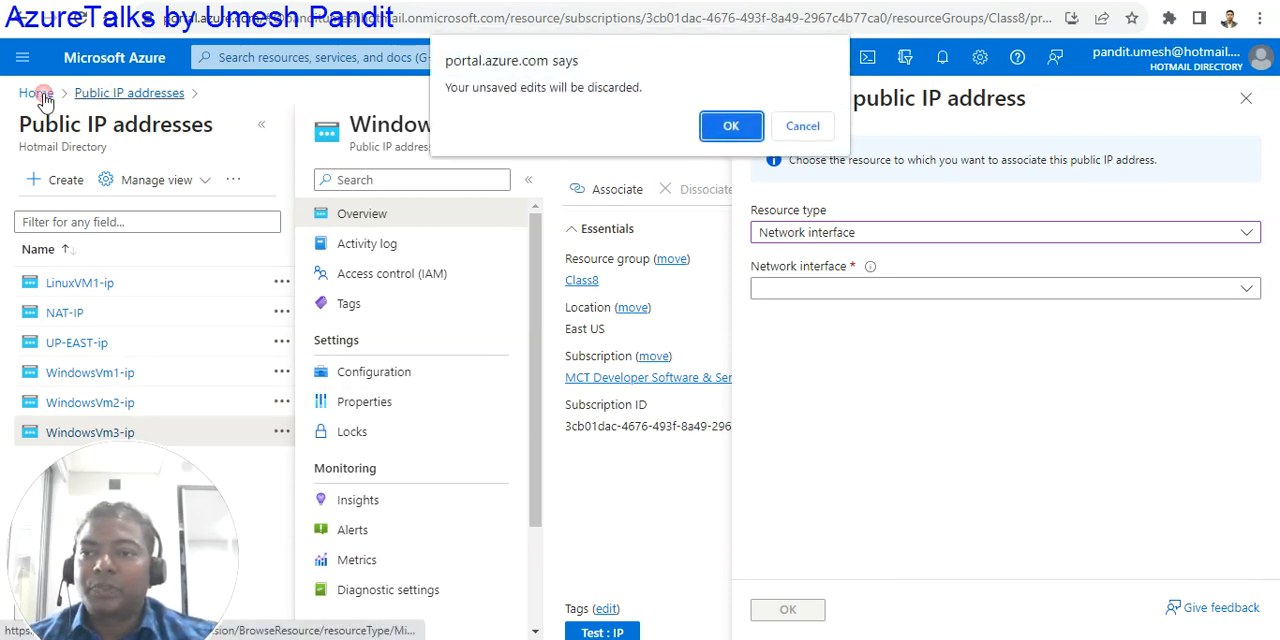
click(710, 121)
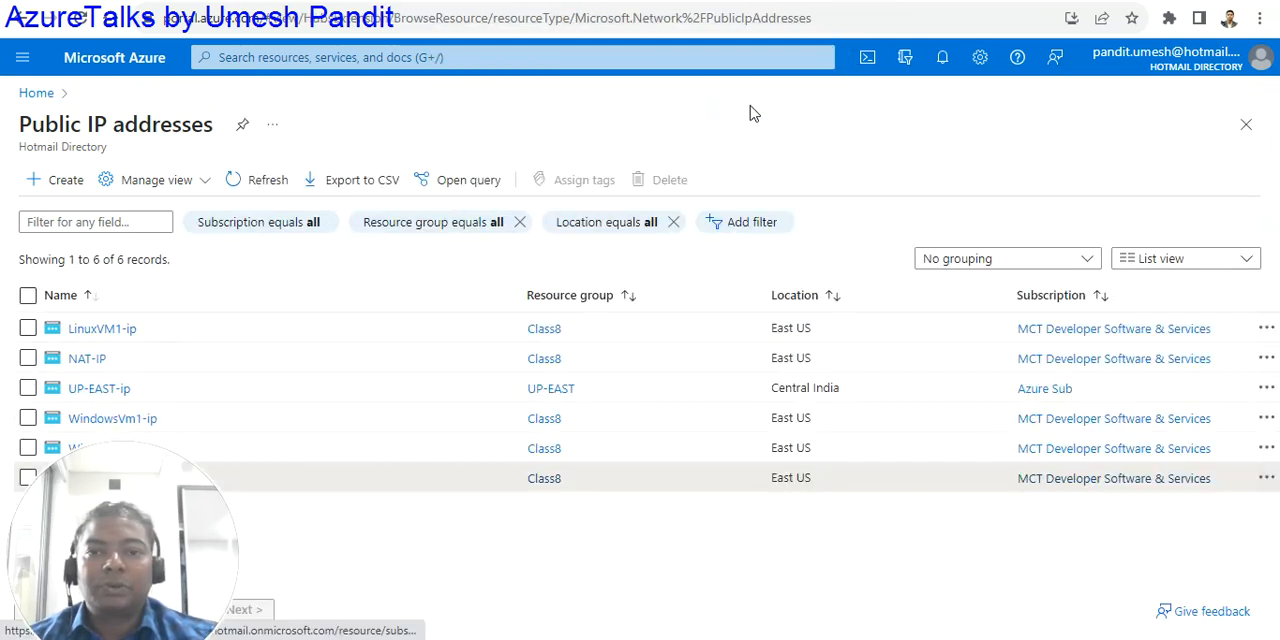
- Open the IP configurations of WindowsVm3's network interface and copy the interface name windowsvm3362
click(35, 93)
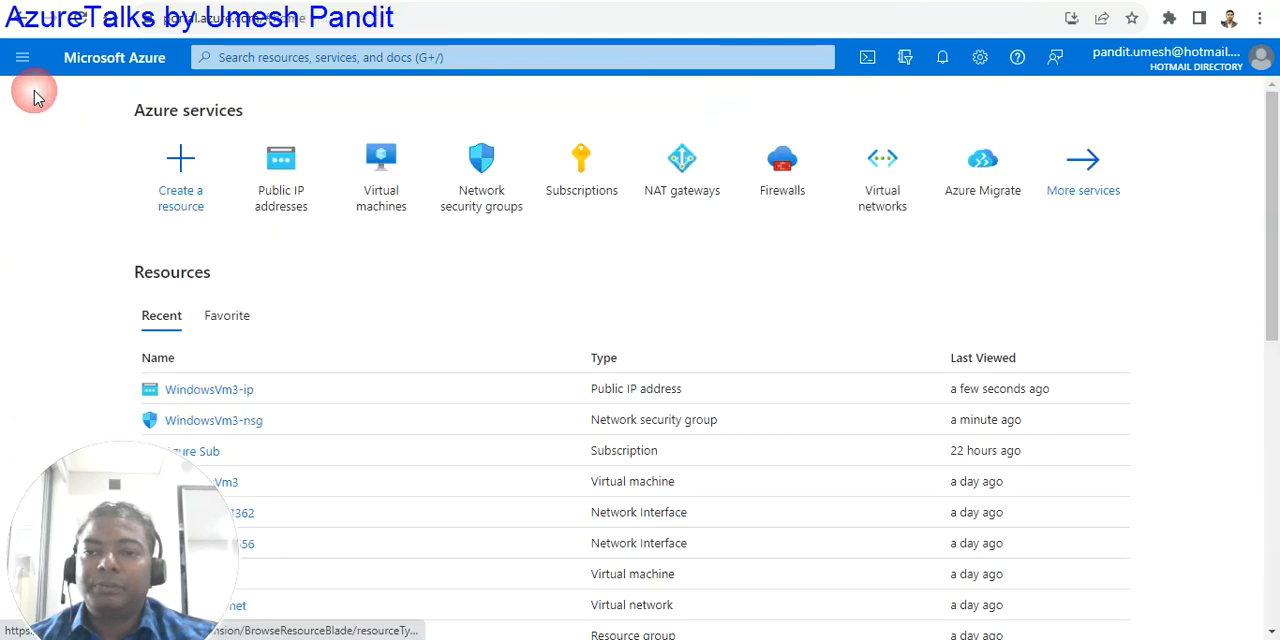
click(377, 207)
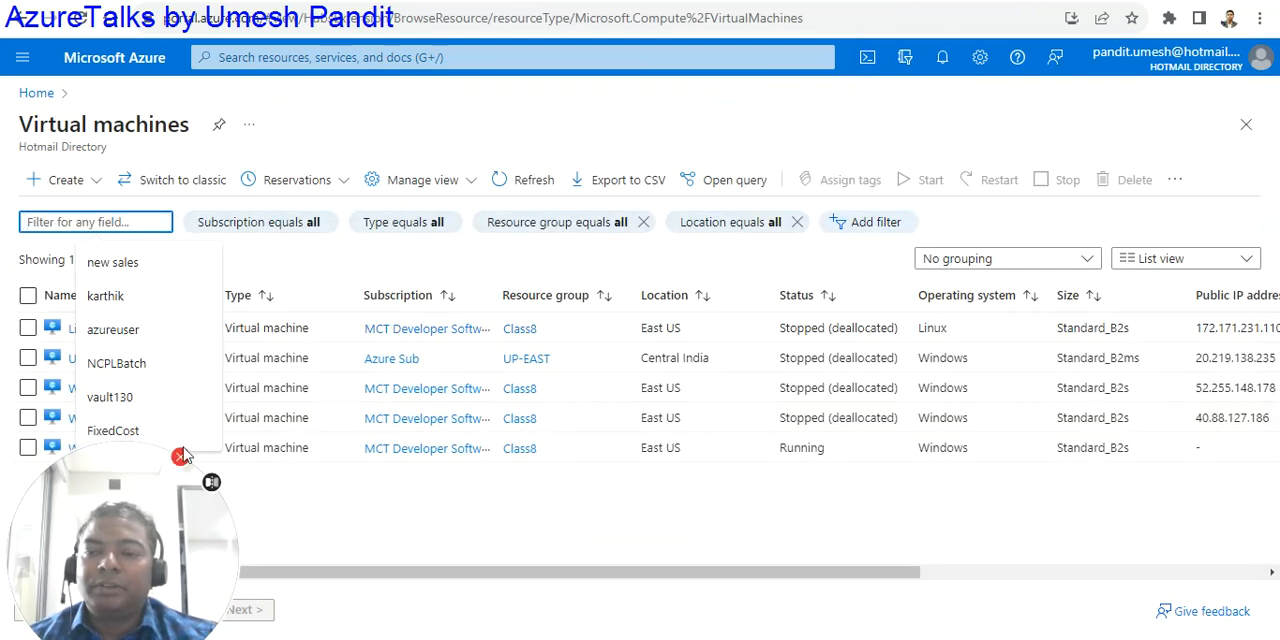
drag(72, 451, 75, 474)
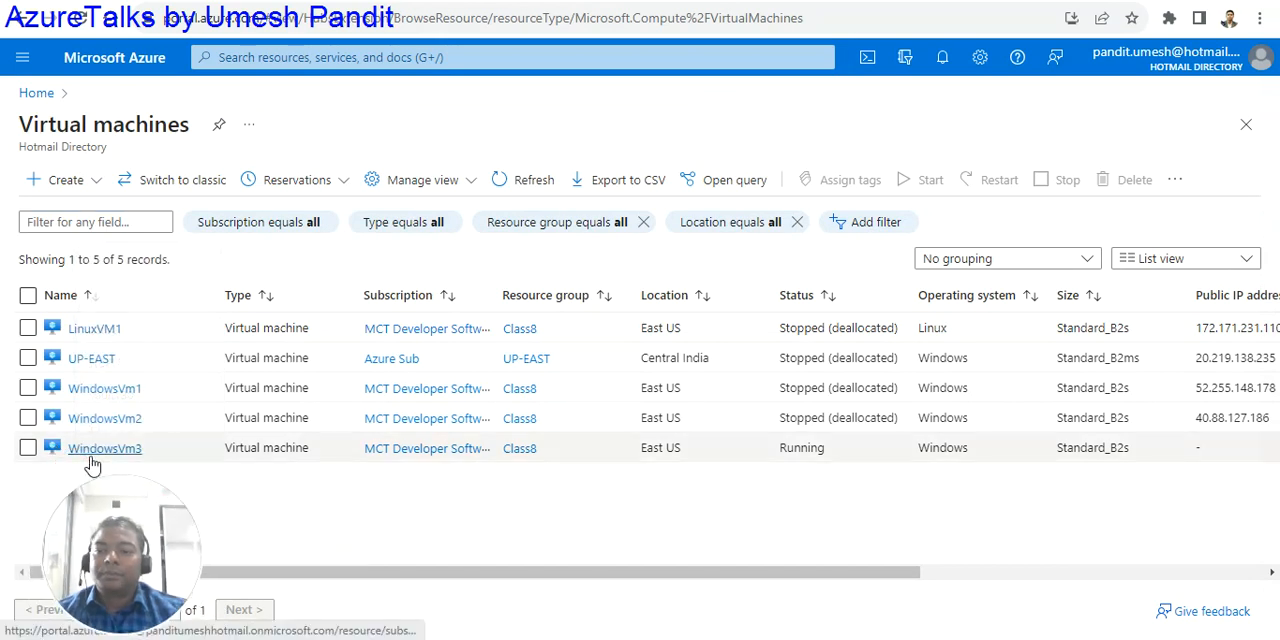
click(90, 456)
click(385, 404)
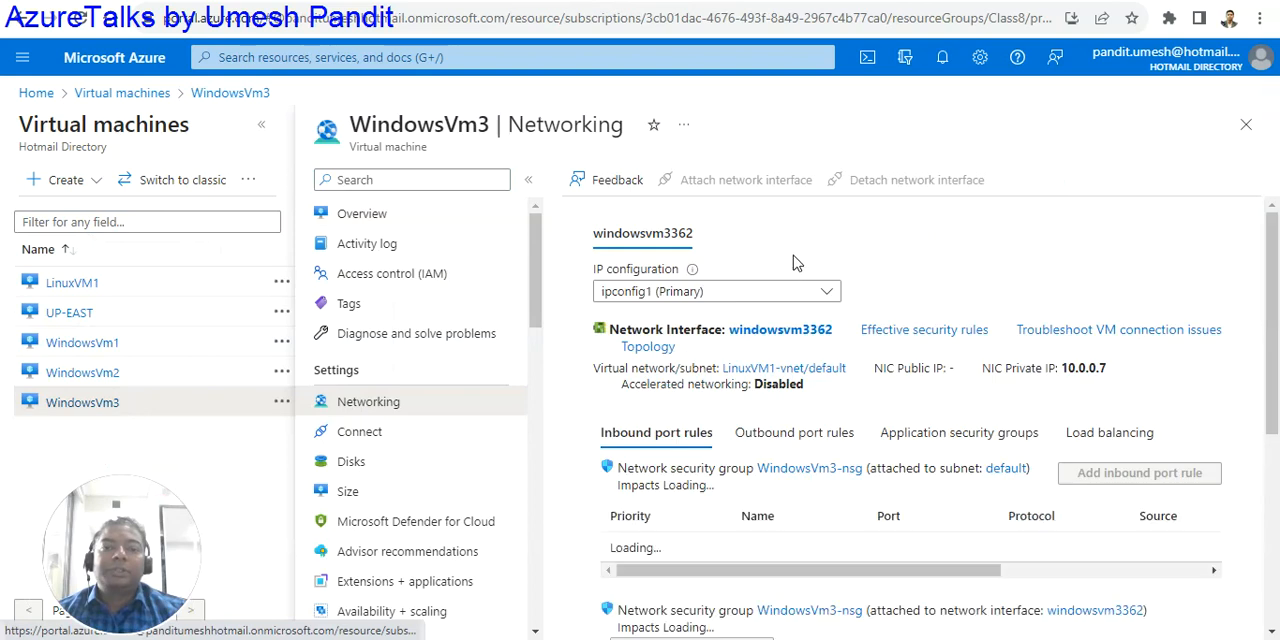
click(753, 331)
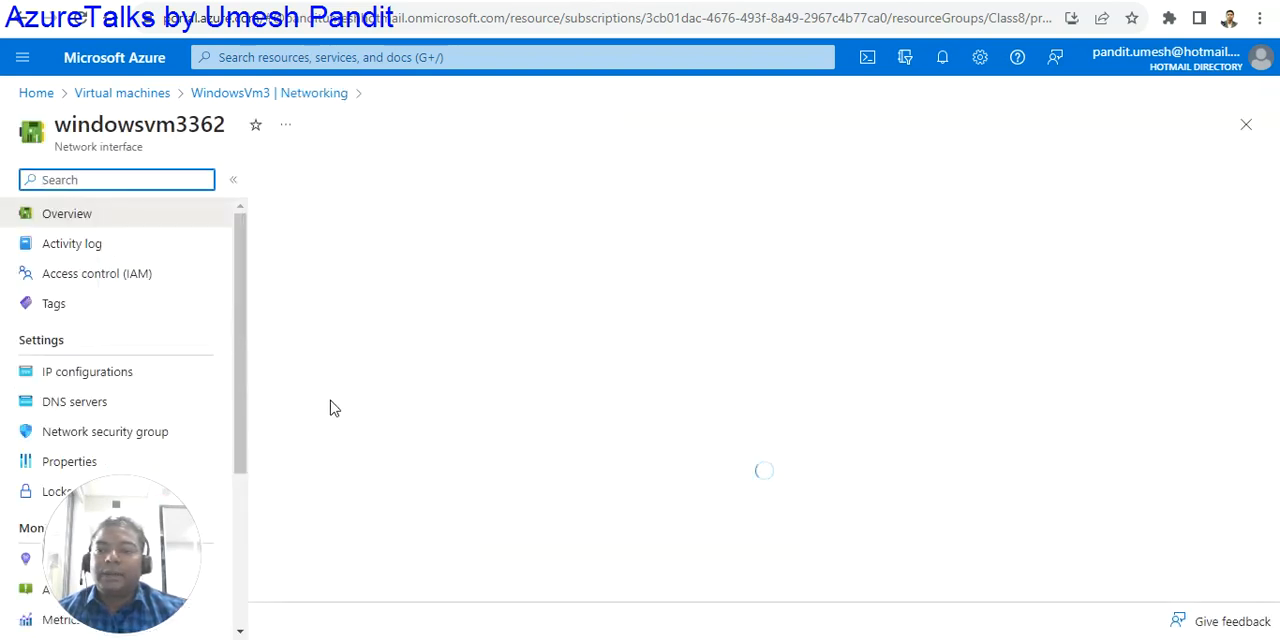
click(96, 380)
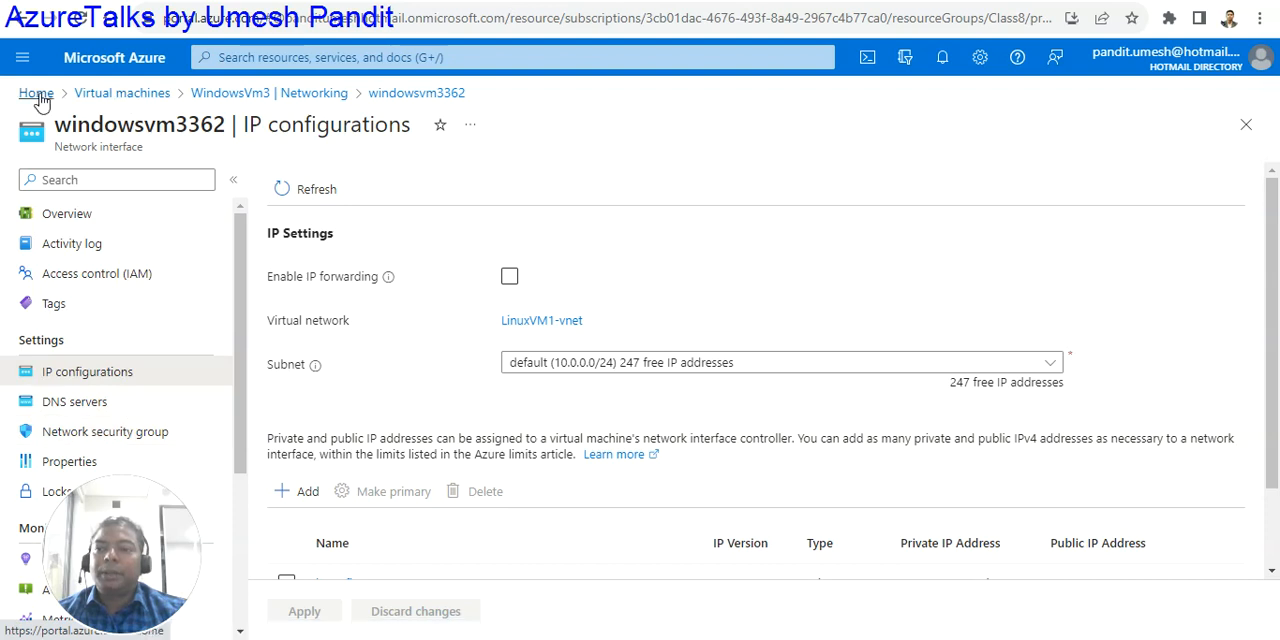
drag(222, 135, 55, 145)
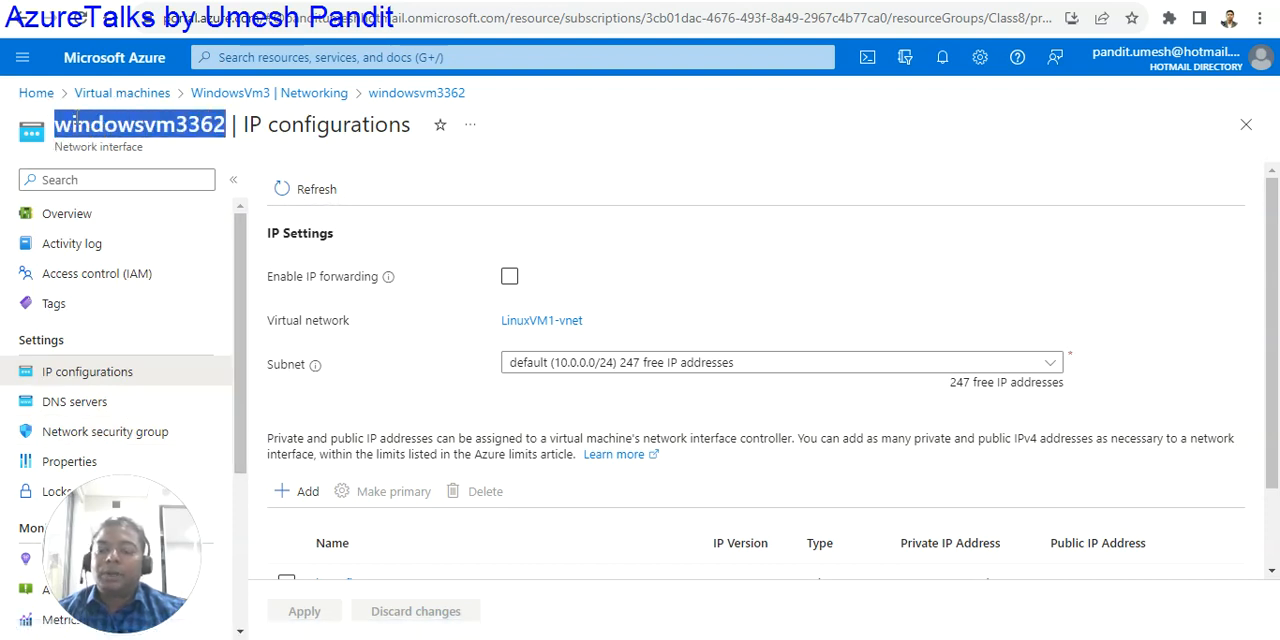
- Return to the public IP addresses list and open WindowsVm3-ip
click(36, 93)
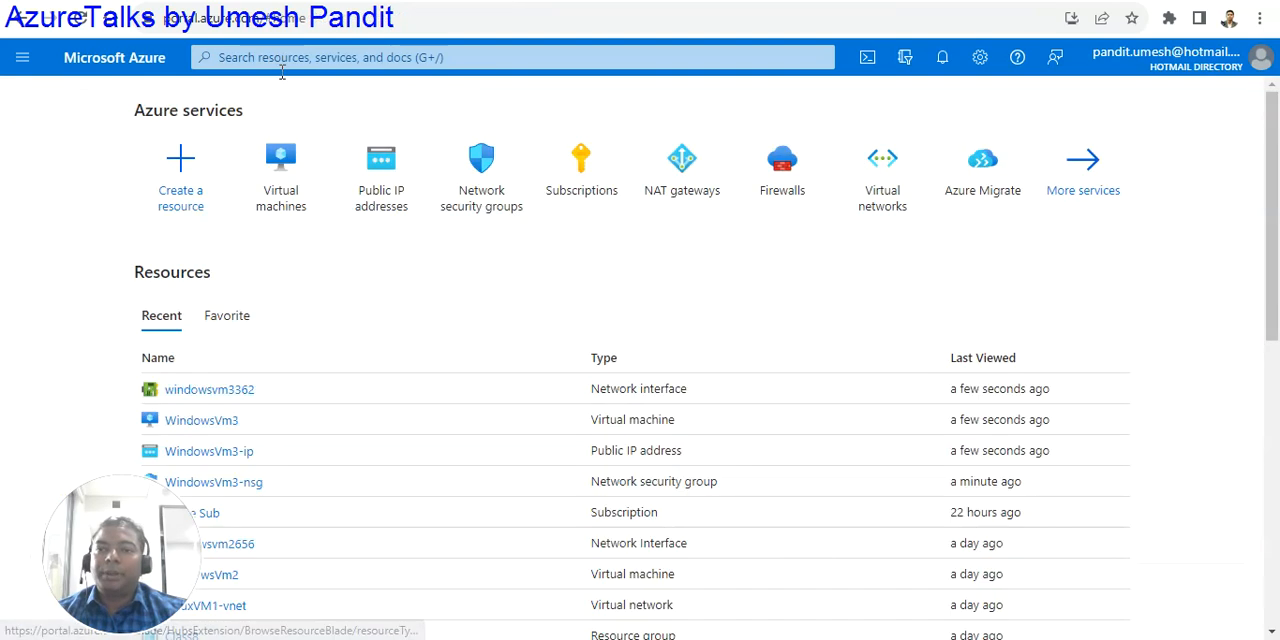
click(379, 200)
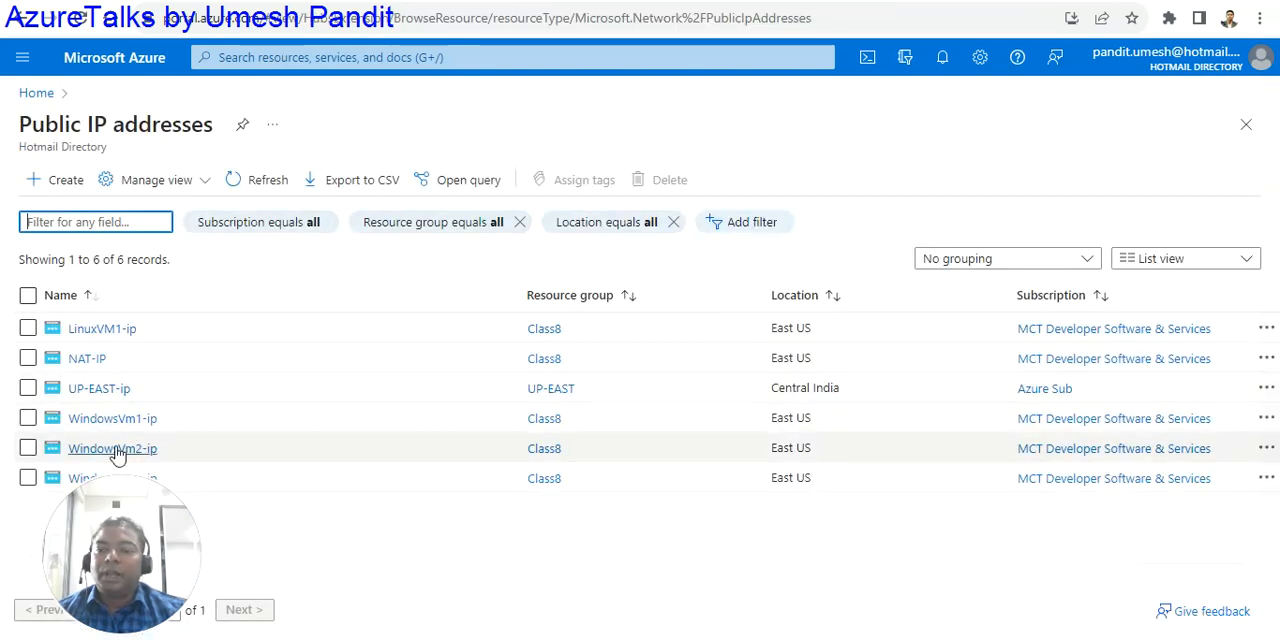
drag(55, 480, 70, 536)
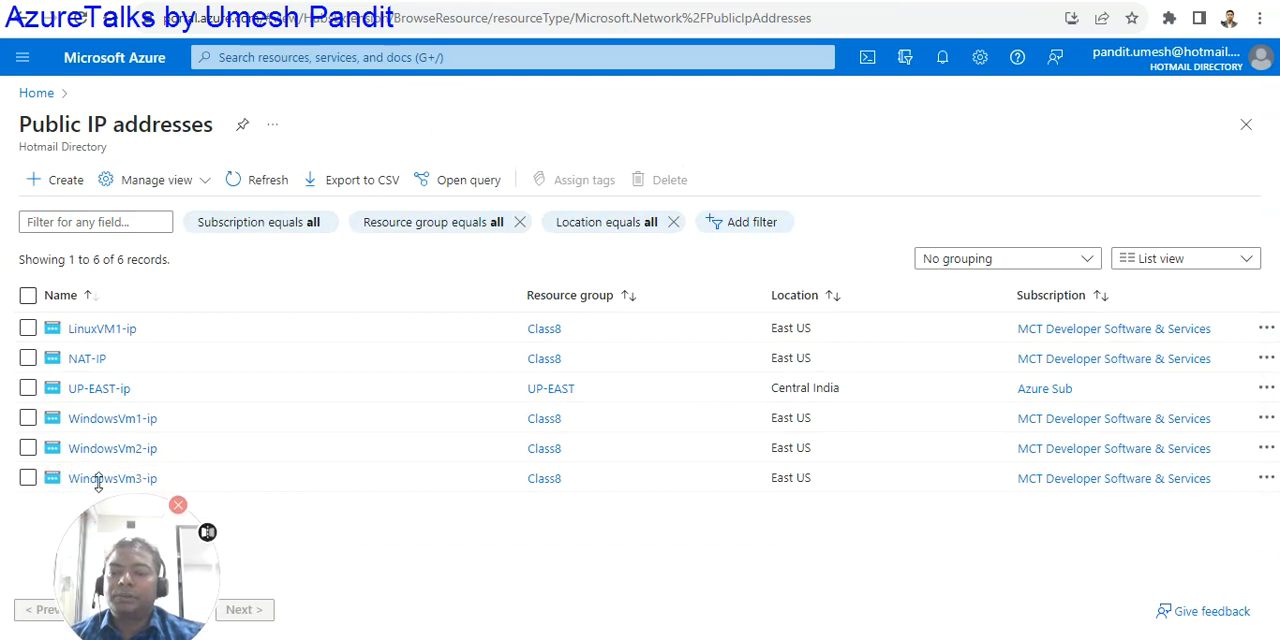
drag(100, 478, 28, 507)
drag(67, 560, 109, 556)
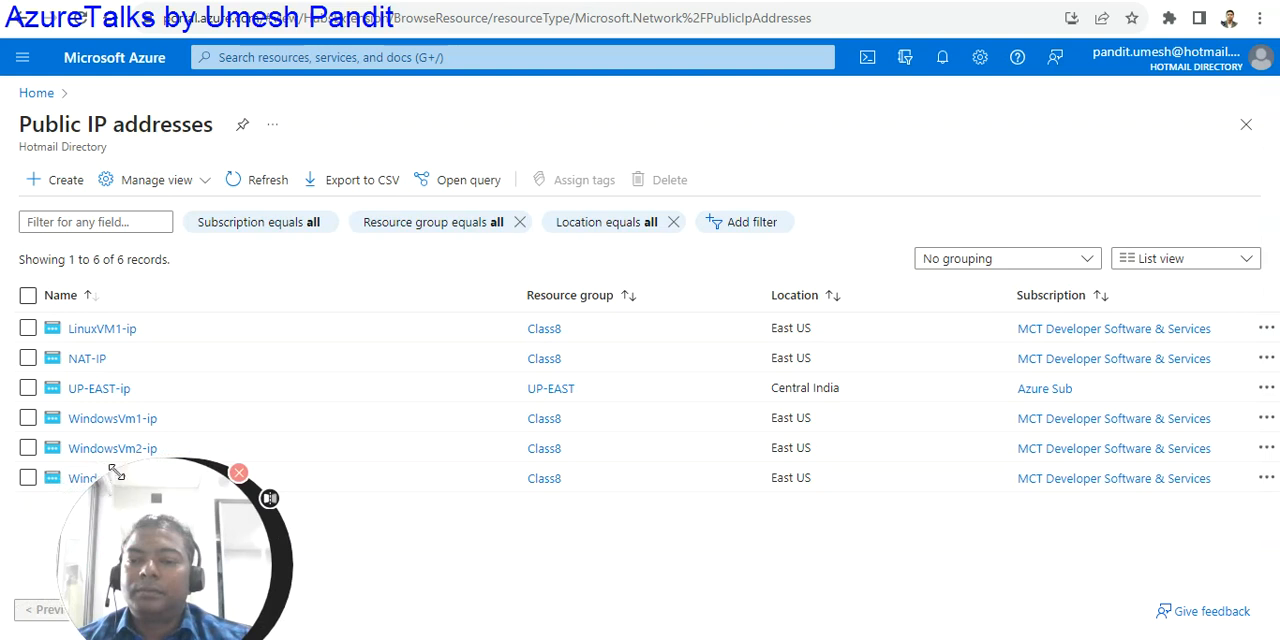
drag(116, 474, 144, 500)
click(82, 478)
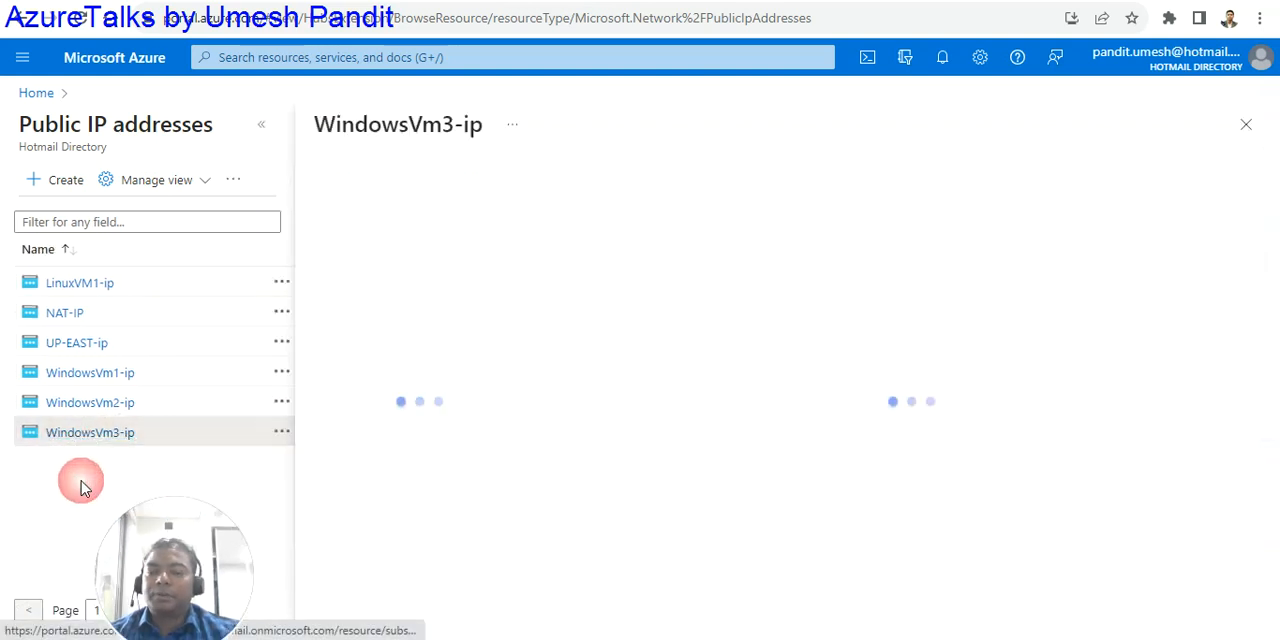
- Associate WindowsVm3-ip with the network interface windowsvm3362 in resource group Class8
click(610, 190)
click(914, 234)
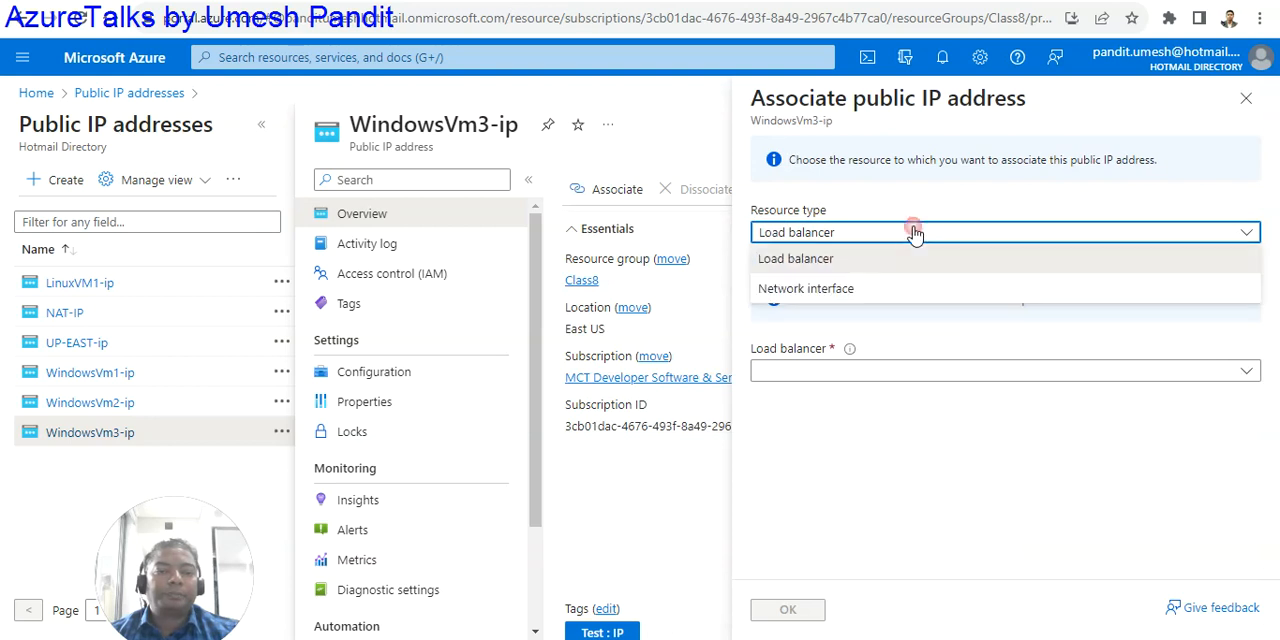
click(814, 289)
click(819, 298)
click(812, 350)
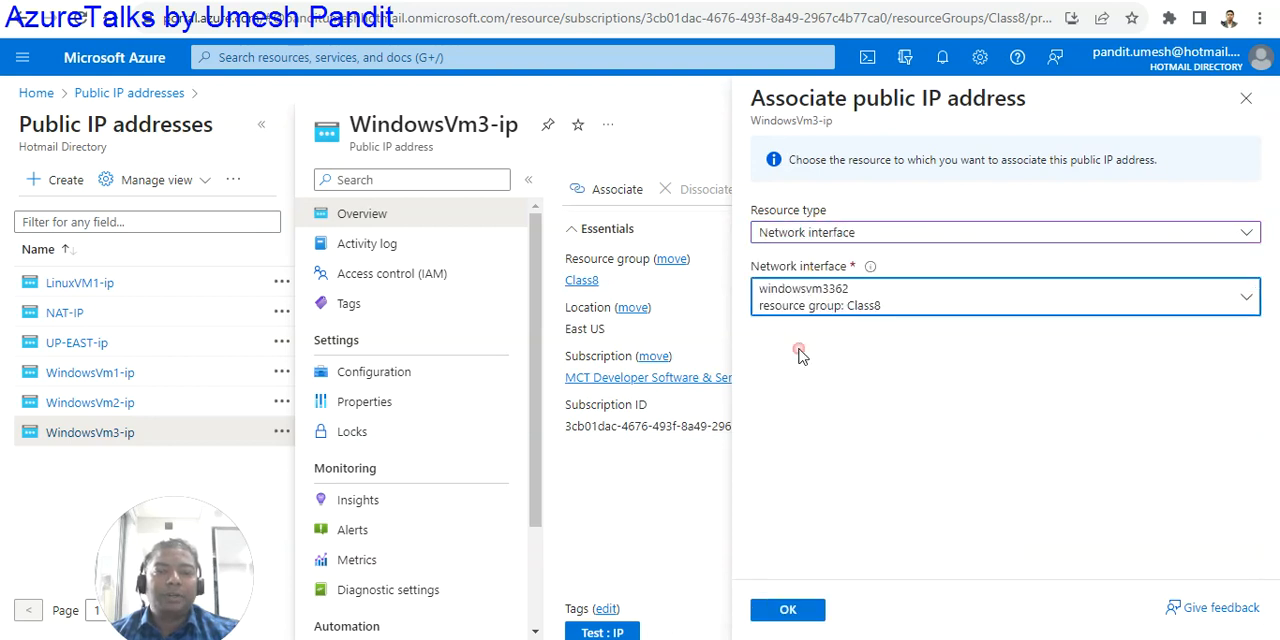
click(785, 610)
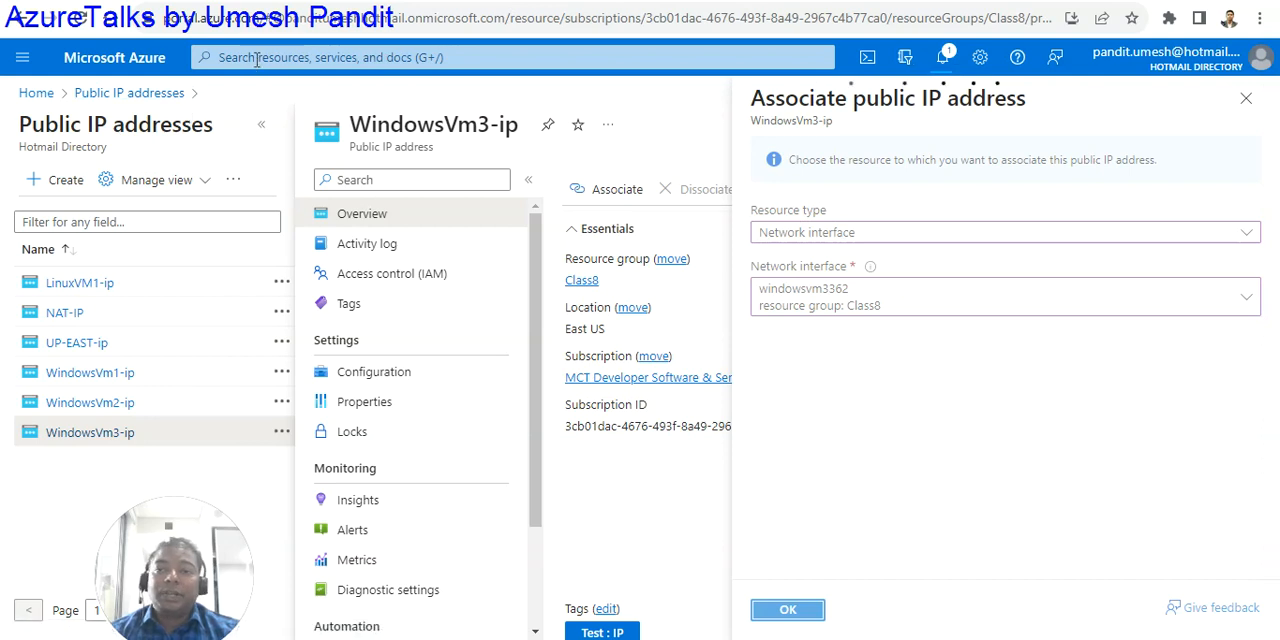
- Search for "nsg", open the network security groups list and begin creating a new group
click(250, 58)
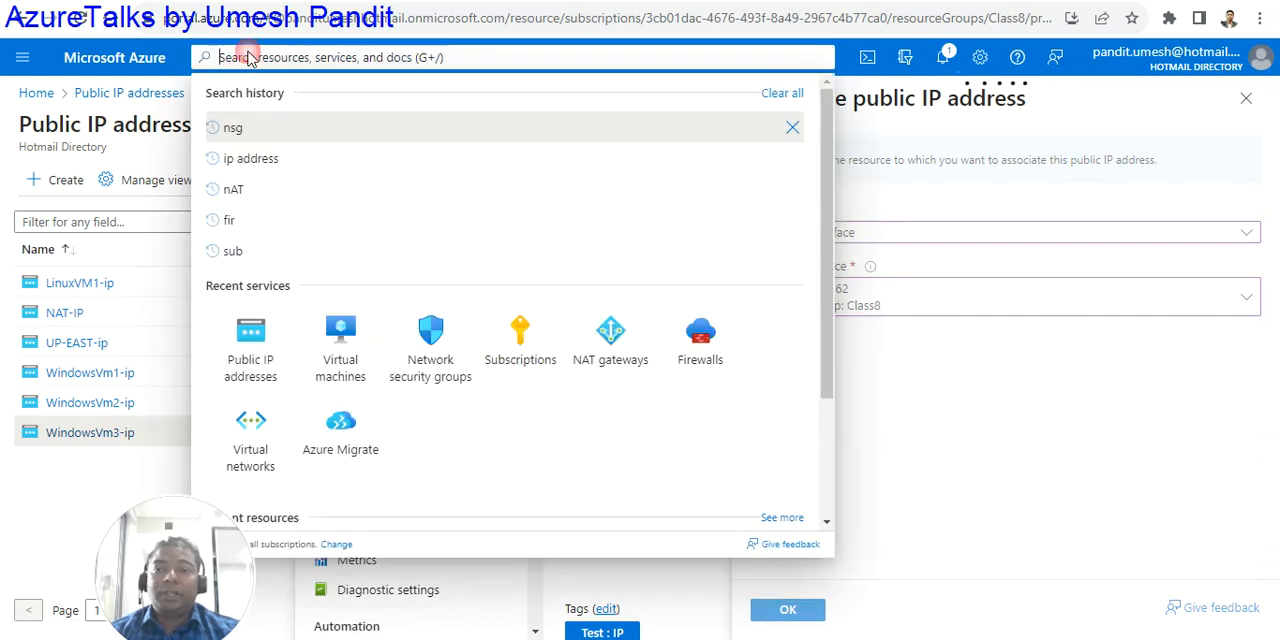
click(246, 131)
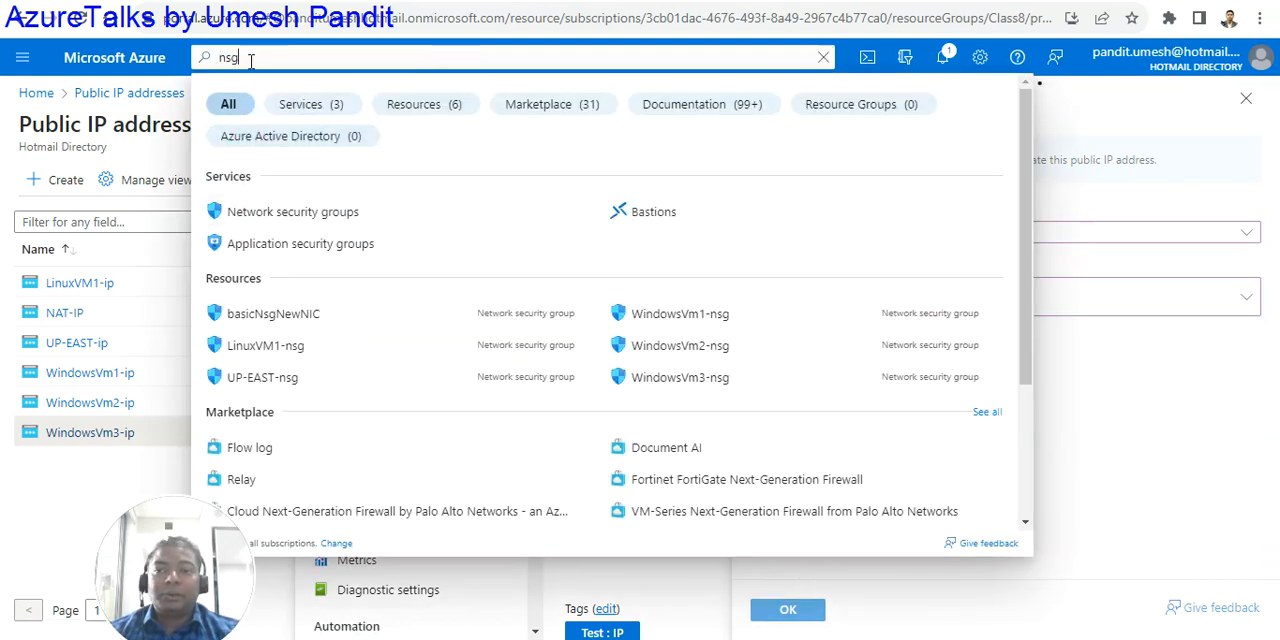
click(286, 211)
click(140, 222)
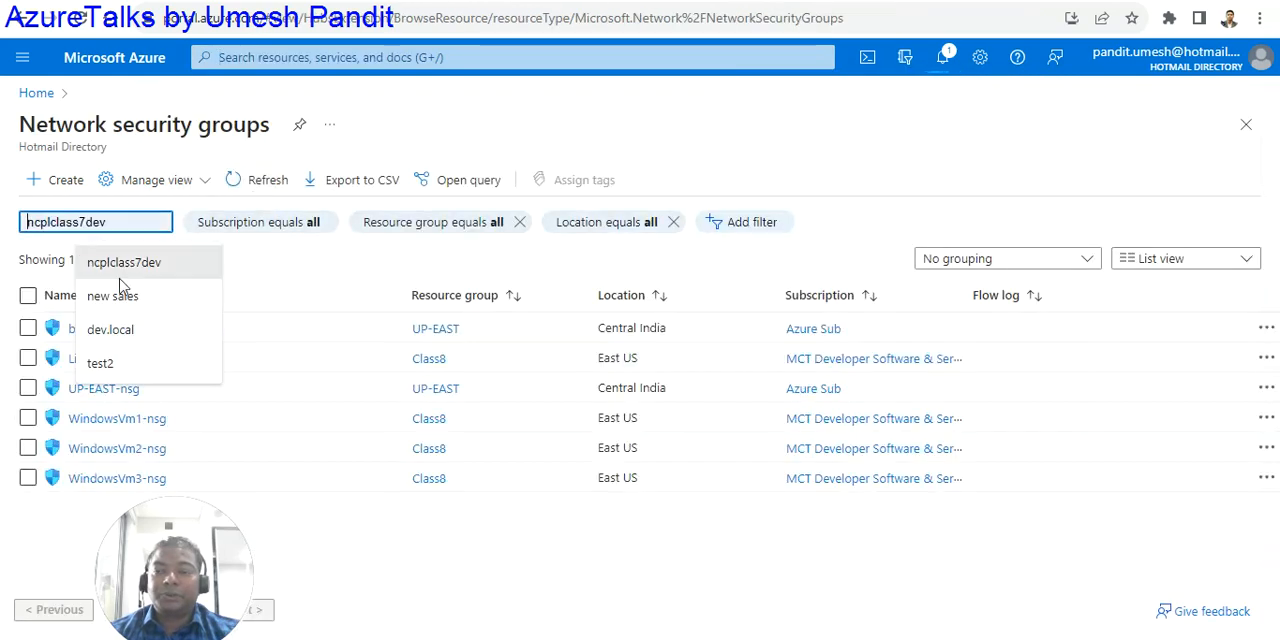
click(57, 184)
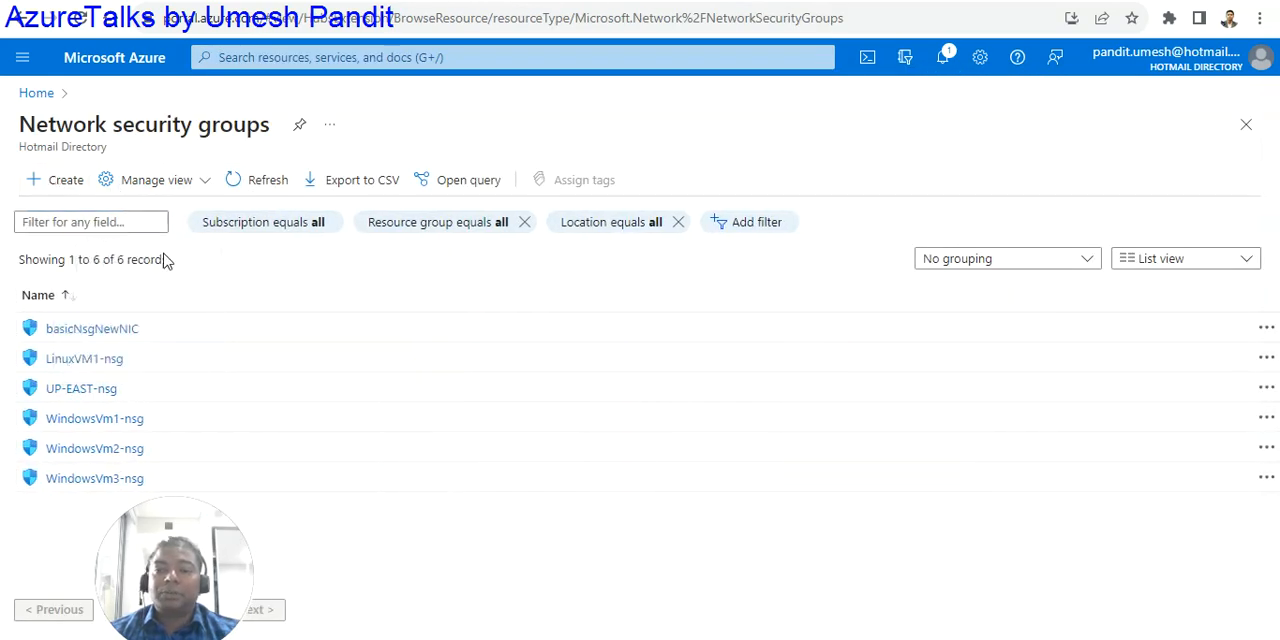
- Choose resource group Class8 and name the new network security group windowsvm3-NSG, reusing the copied interface name
click(315, 306)
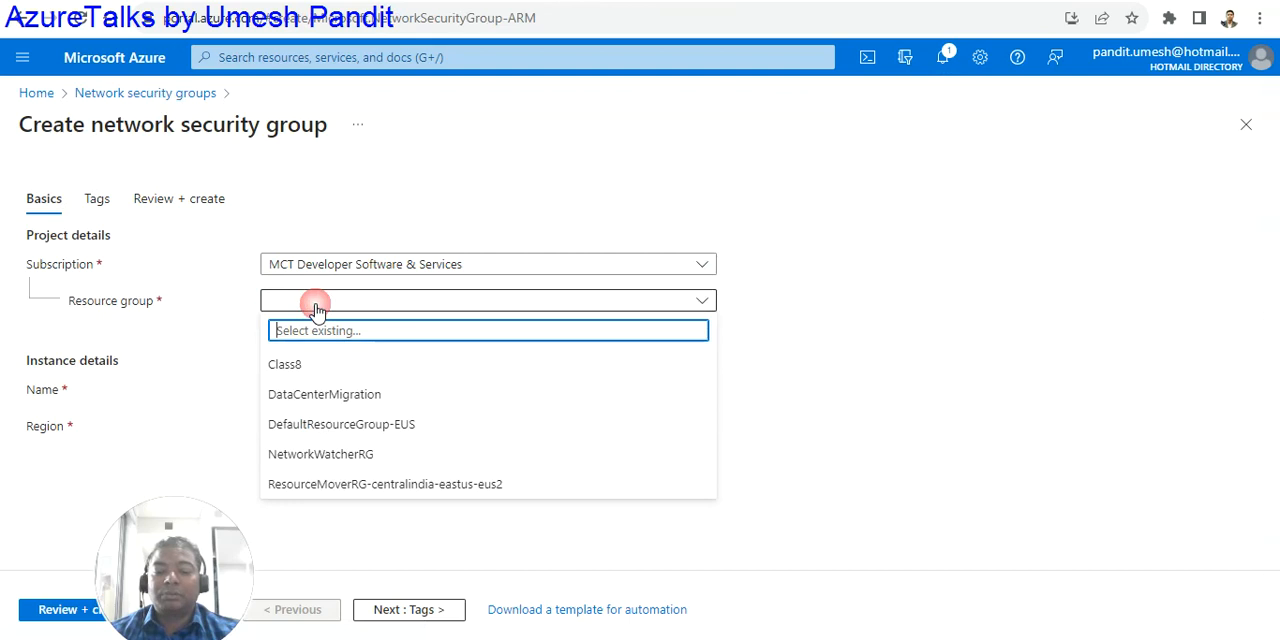
click(295, 363)
click(282, 388)
text(windowsvm3362)
drag(335, 390, 397, 401)
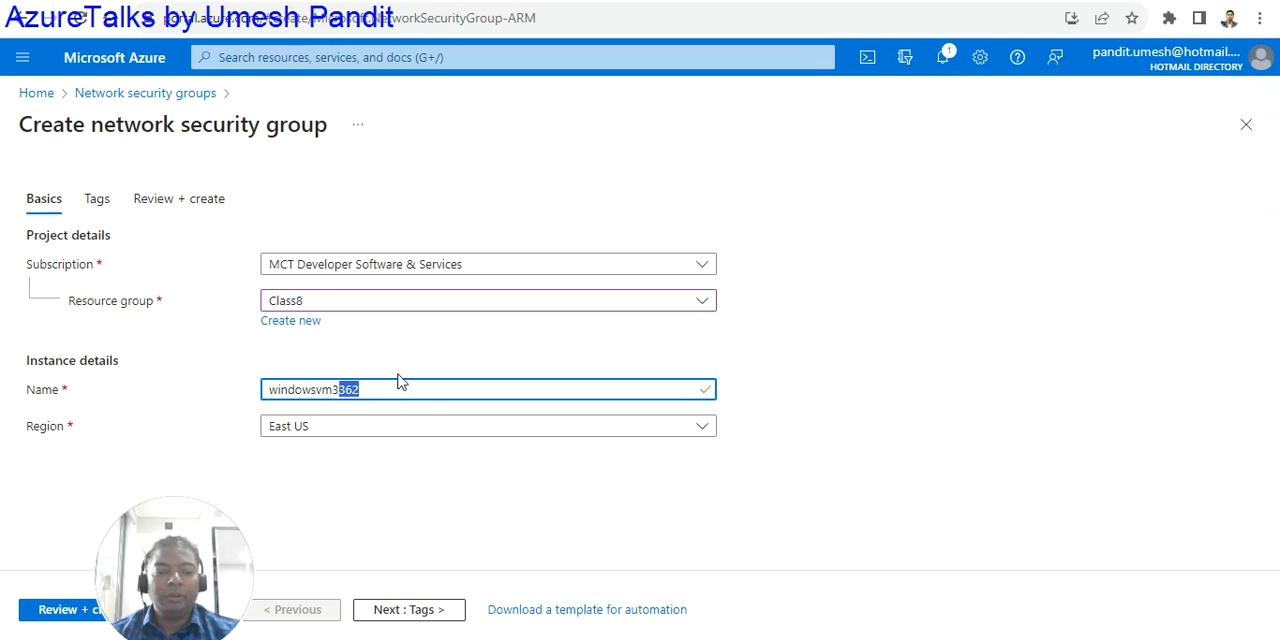
text(NSG)
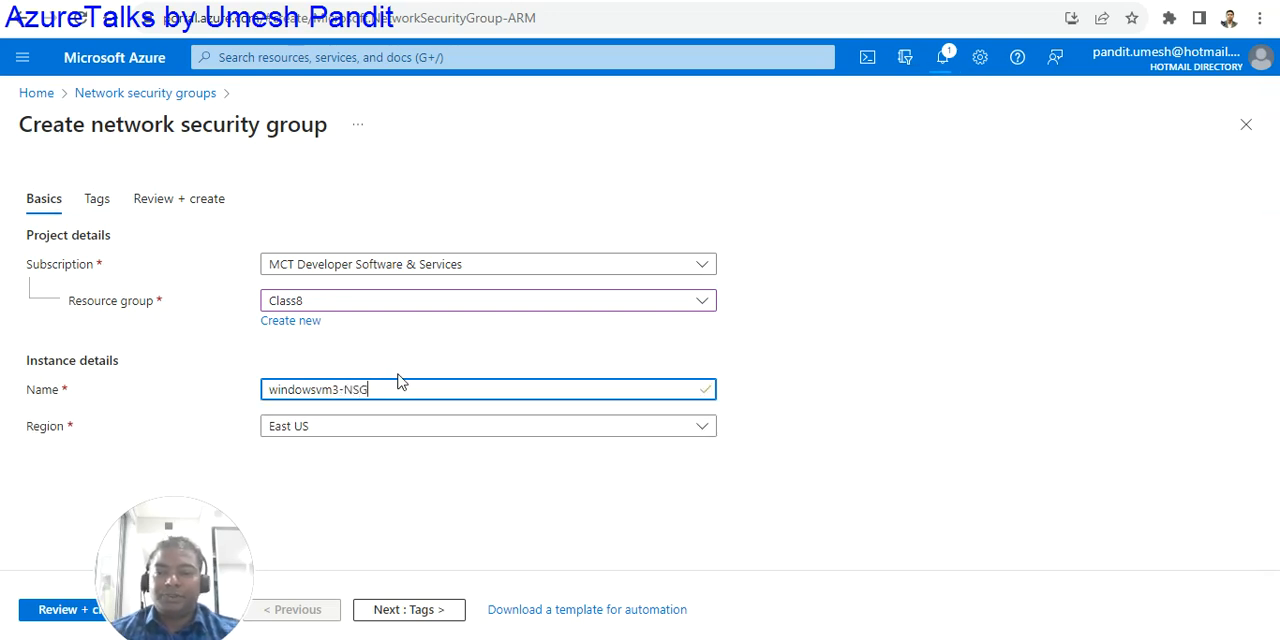
- Change the name of the new network security group to windowsvm3-NSG2
click(361, 517)
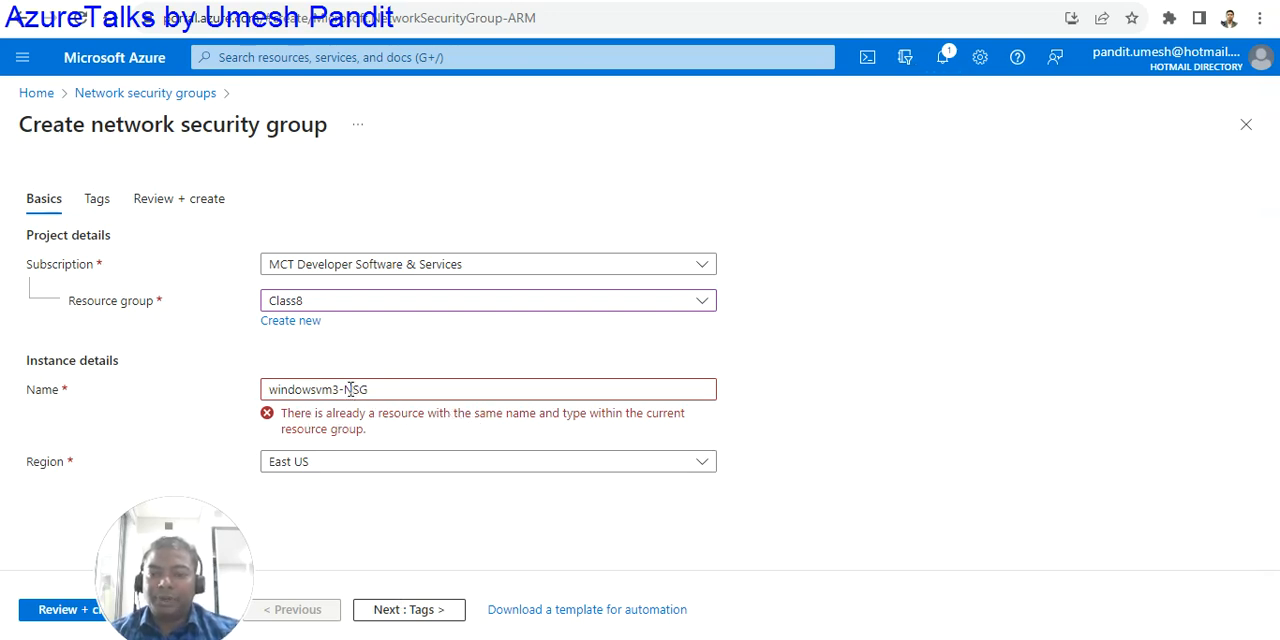
click(404, 383)
click(796, 372)
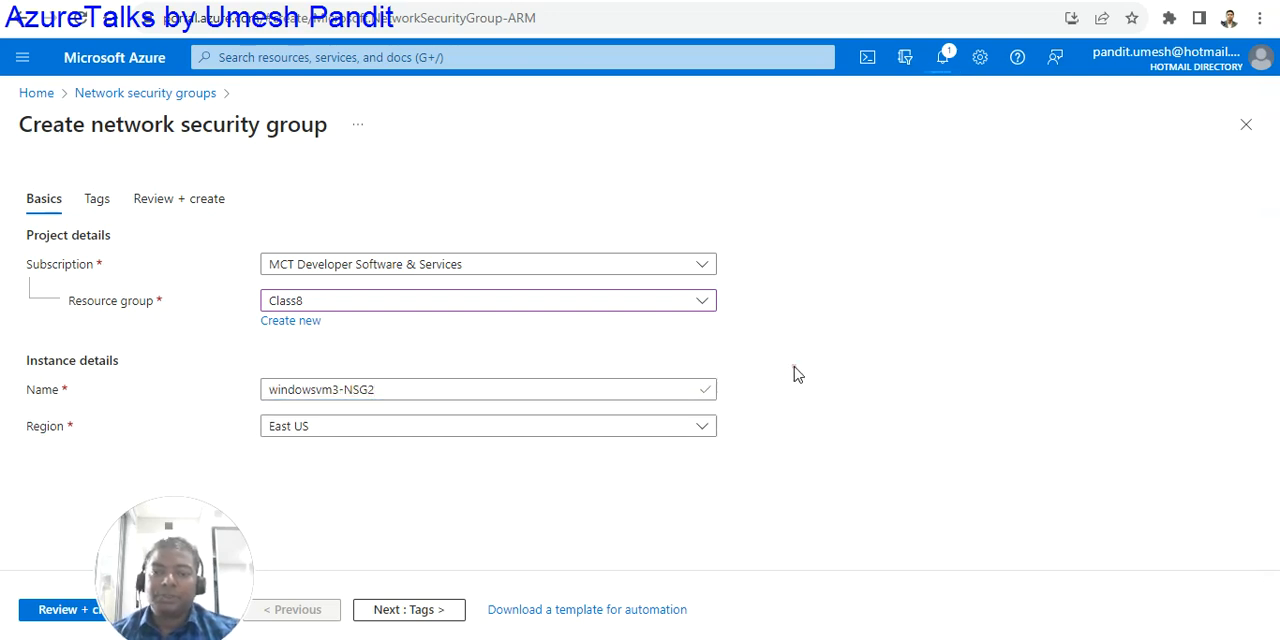
- Tag the new network security group with name test and value IP, and submit it for creation
click(408, 607)
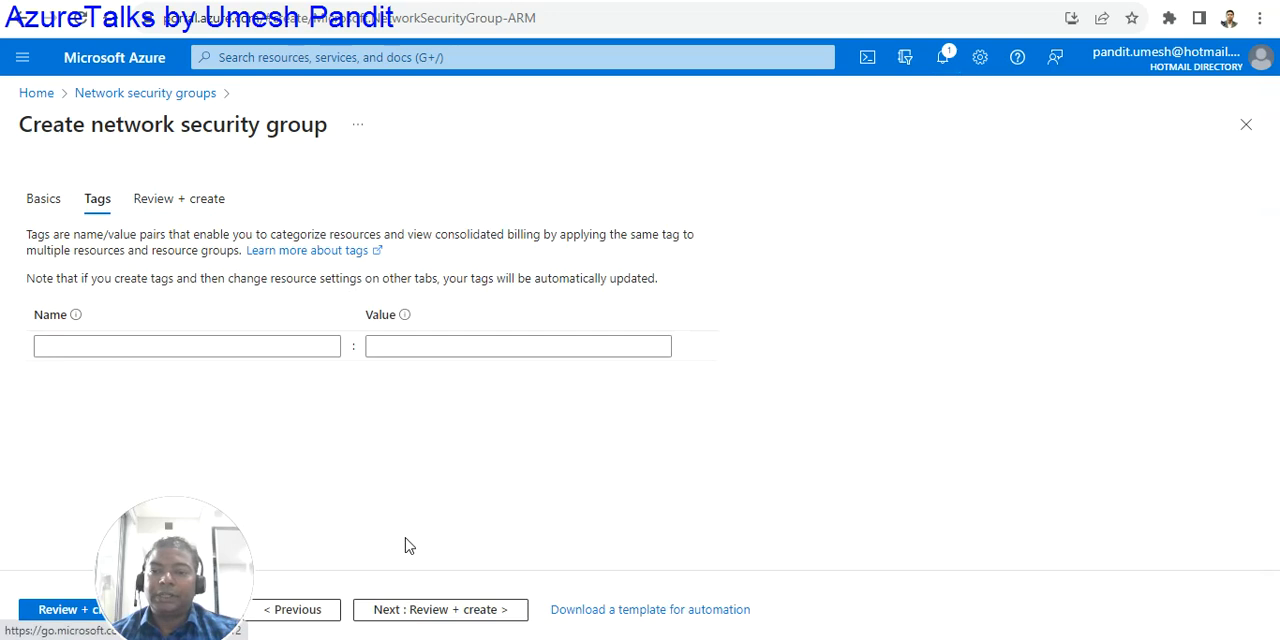
click(270, 347)
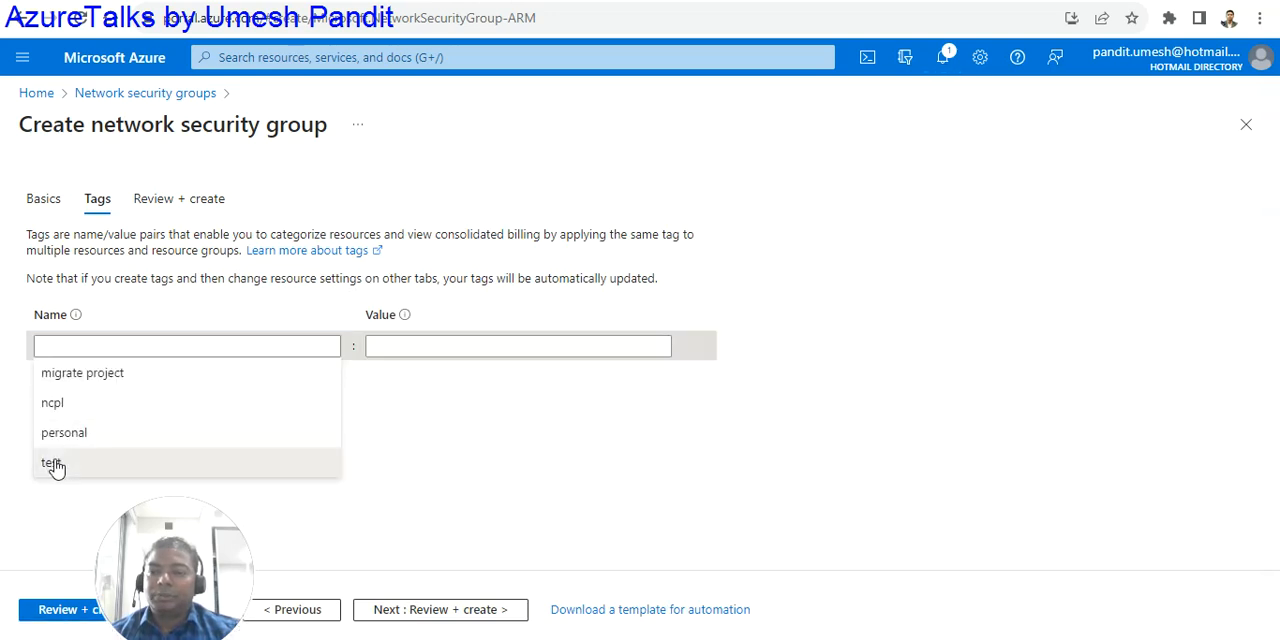
click(51, 465)
click(380, 348)
click(381, 378)
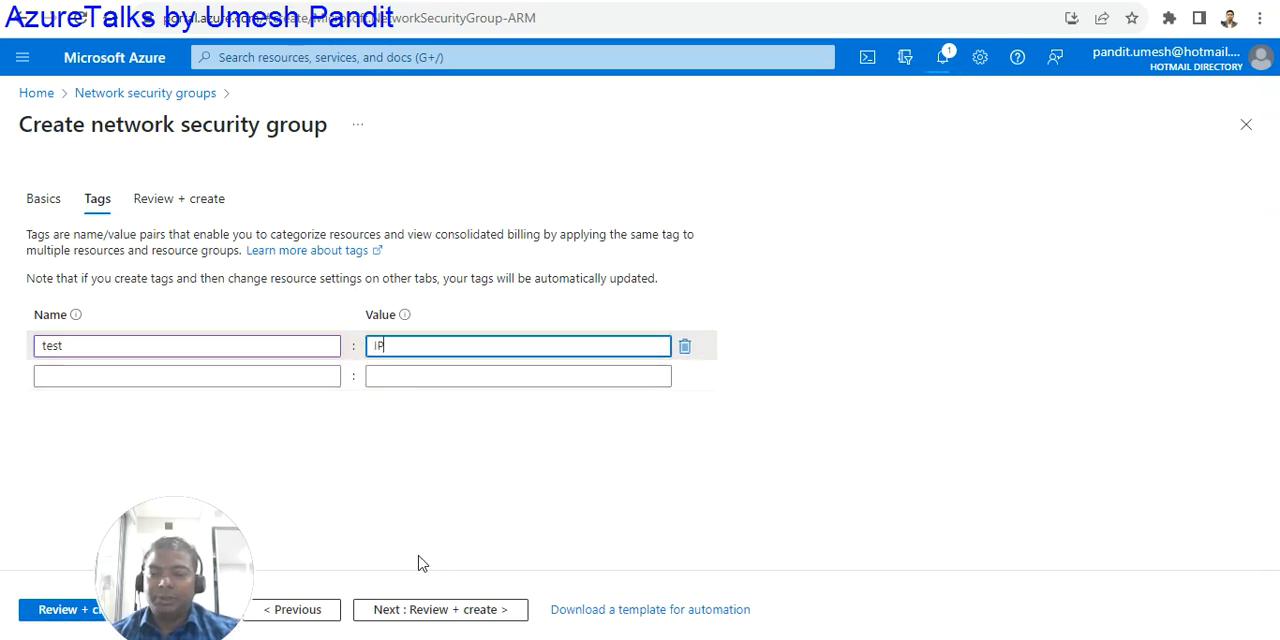
click(325, 346)
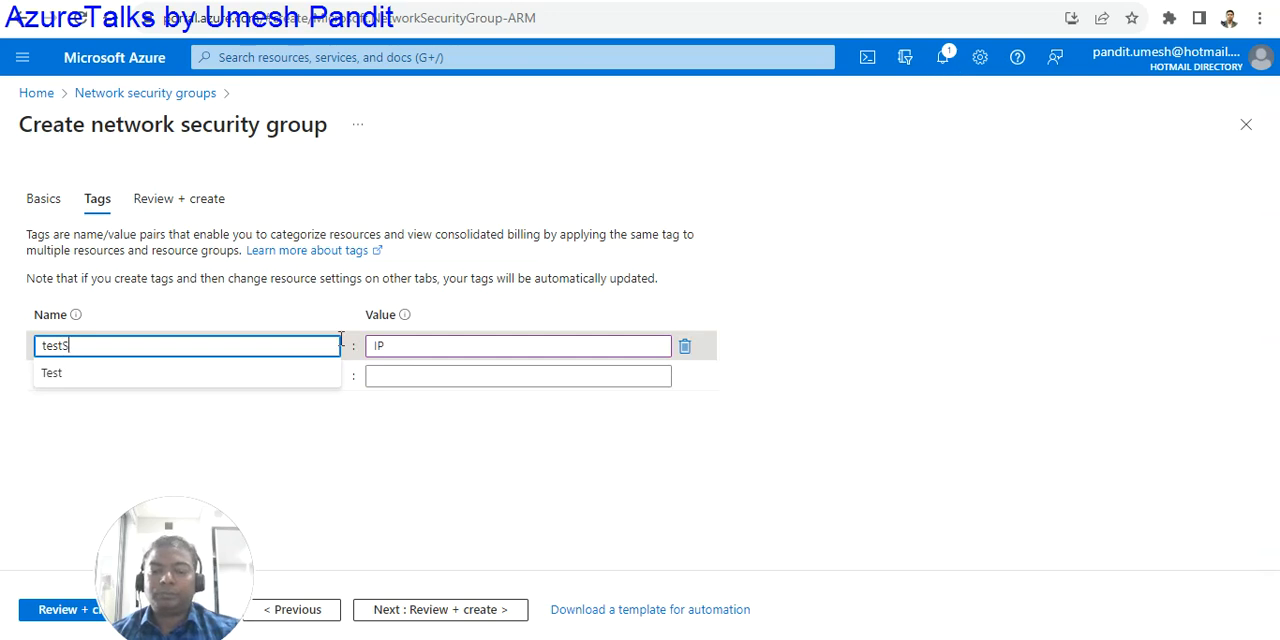
text(S)
key(BackSpace)
click(518, 496)
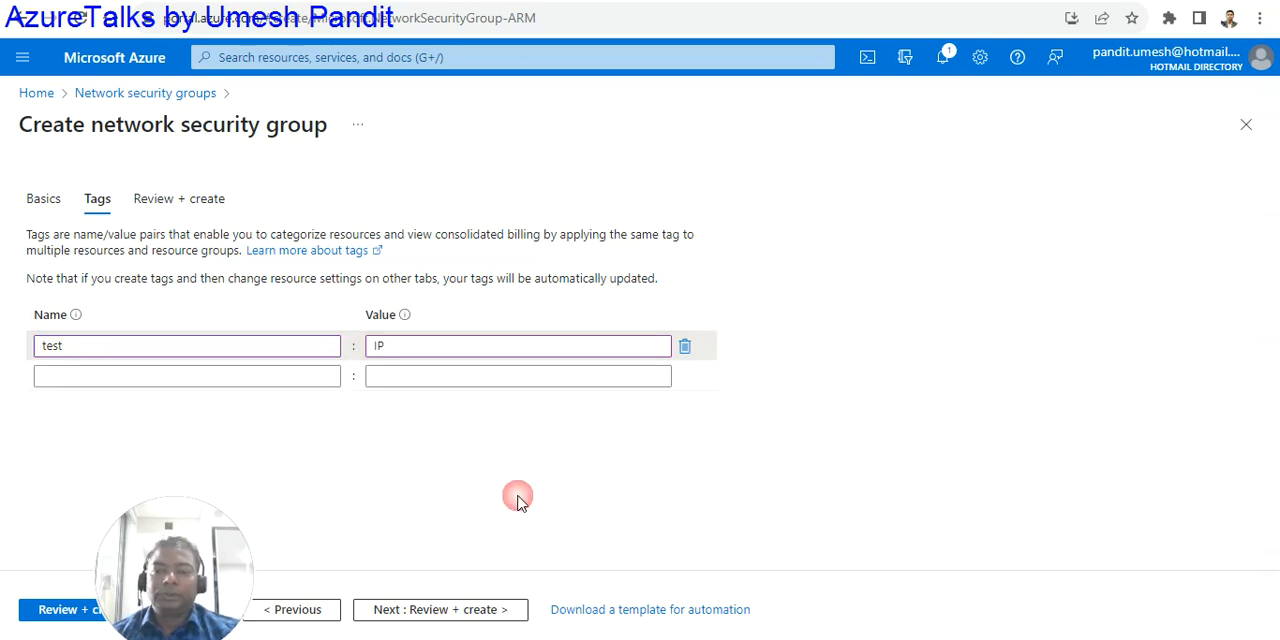
click(470, 609)
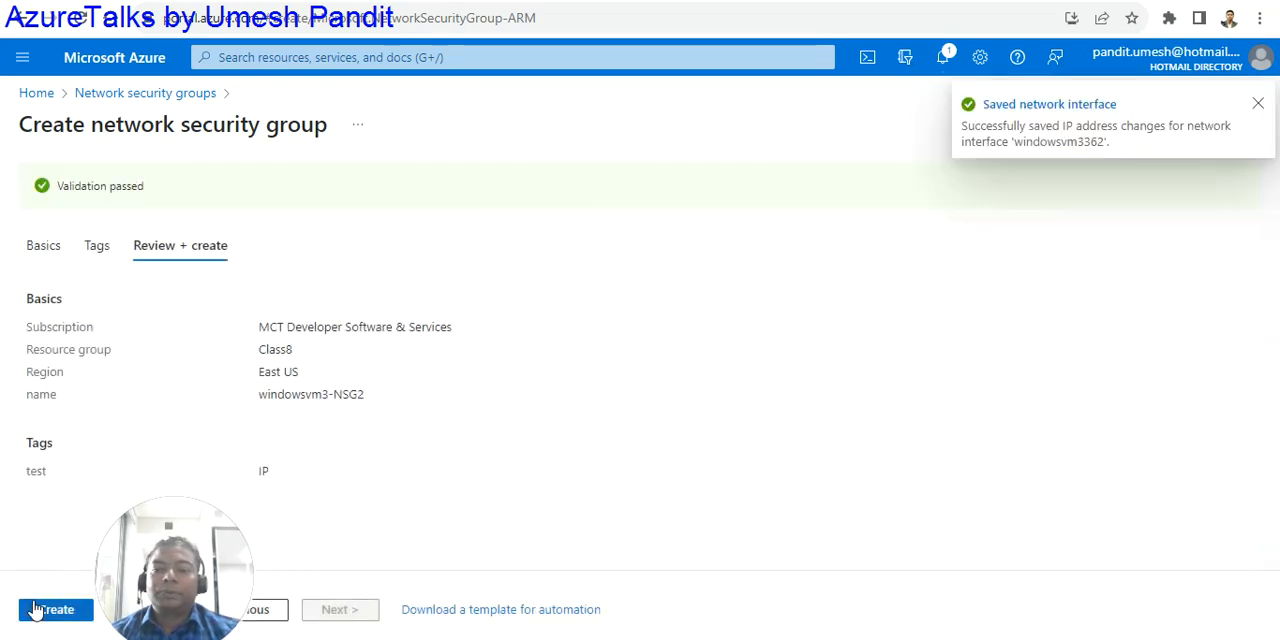
click(31, 608)
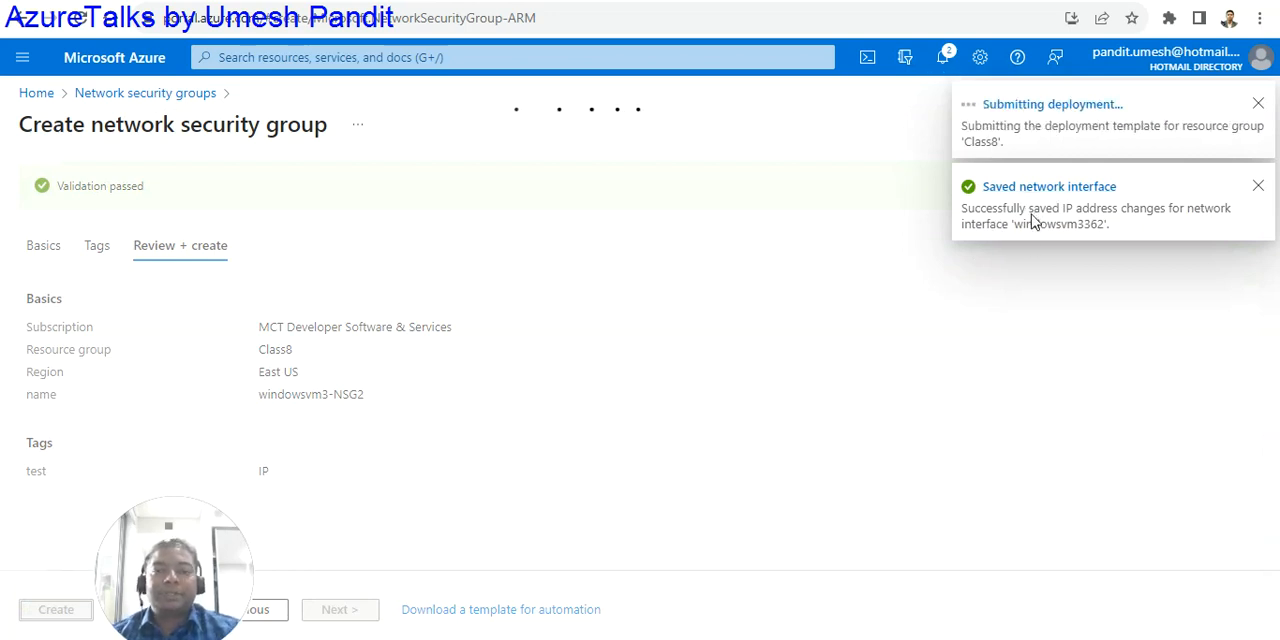
- Return to the portal home, open the virtual machines list and check the public IP address of WindowsVm3
click(37, 95)
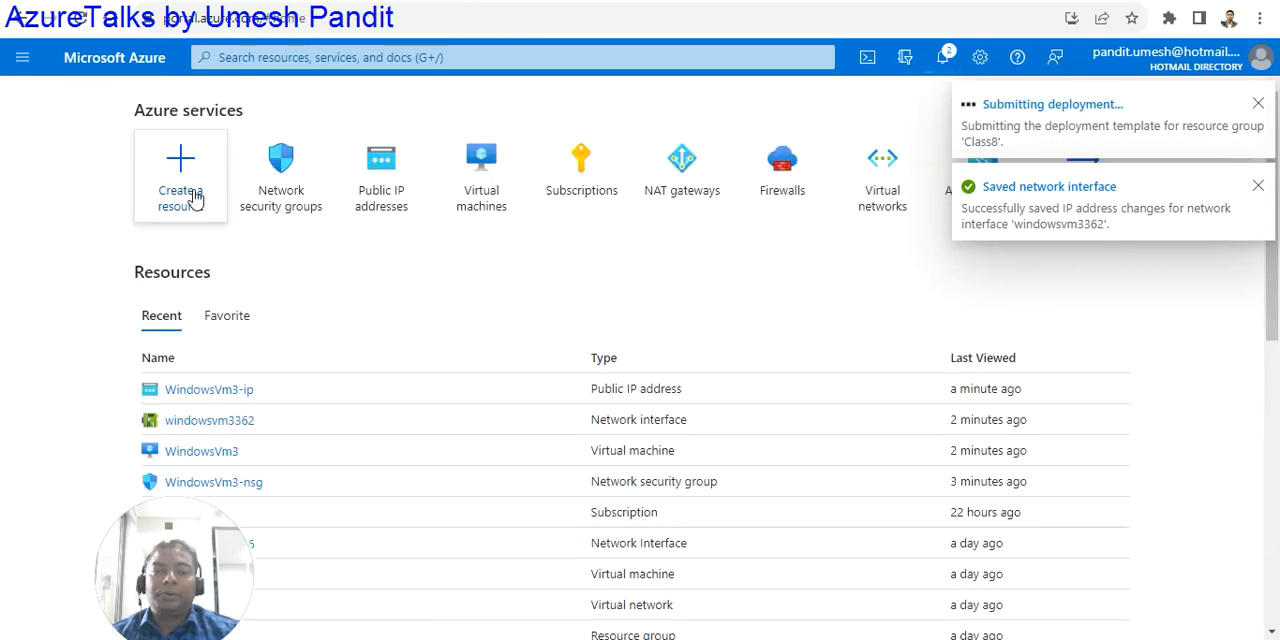
click(485, 194)
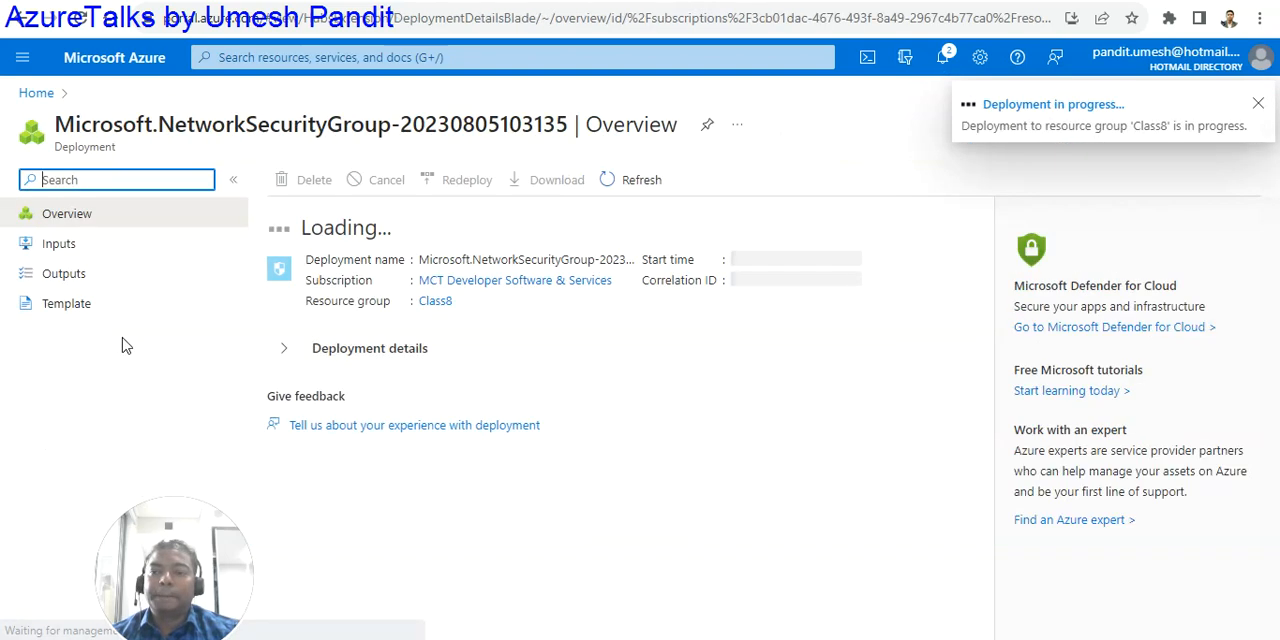
click(36, 94)
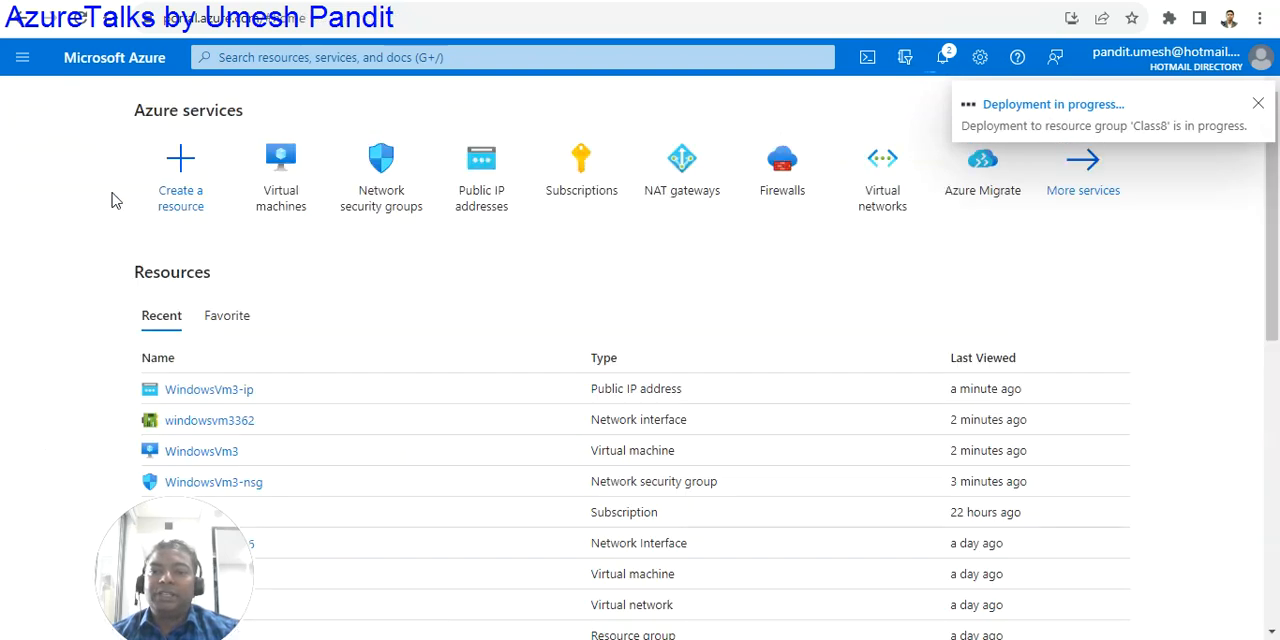
scroll(300, 300, down, 2)
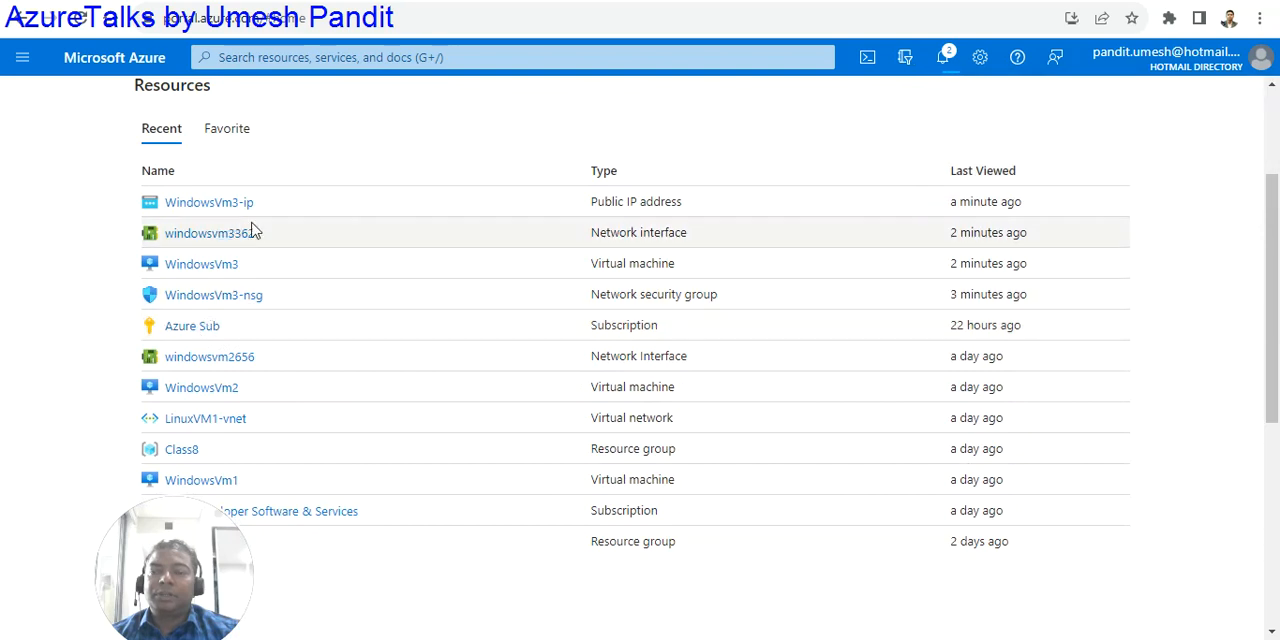
scroll(449, 235, up, 2)
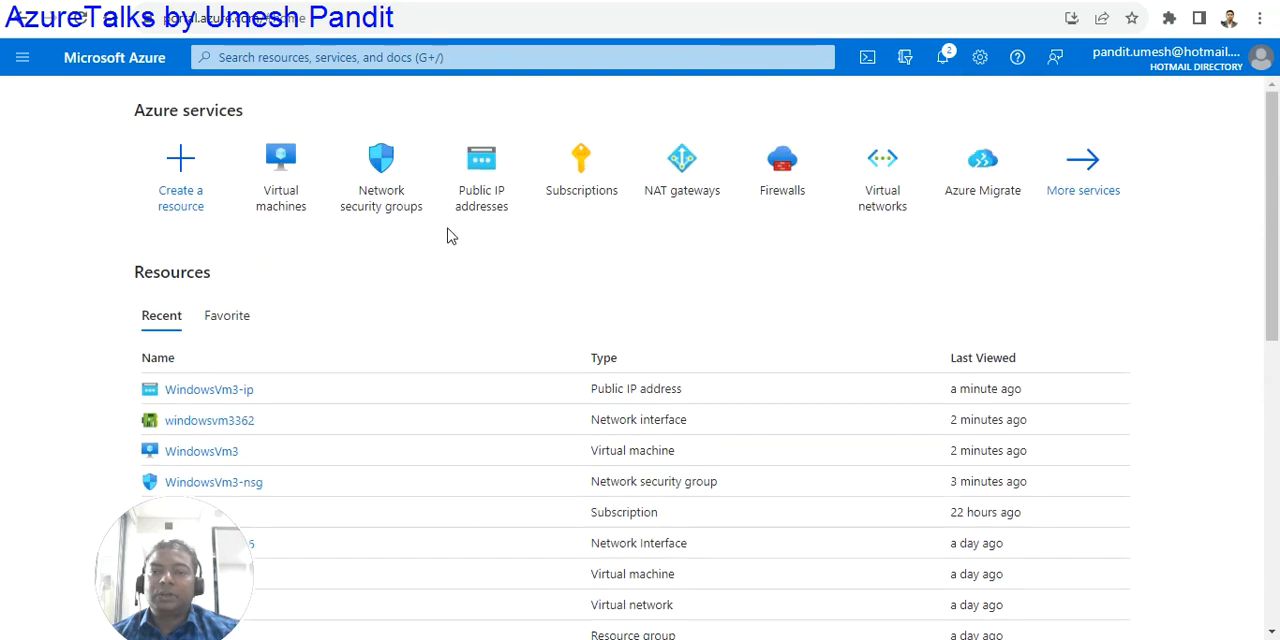
click(268, 196)
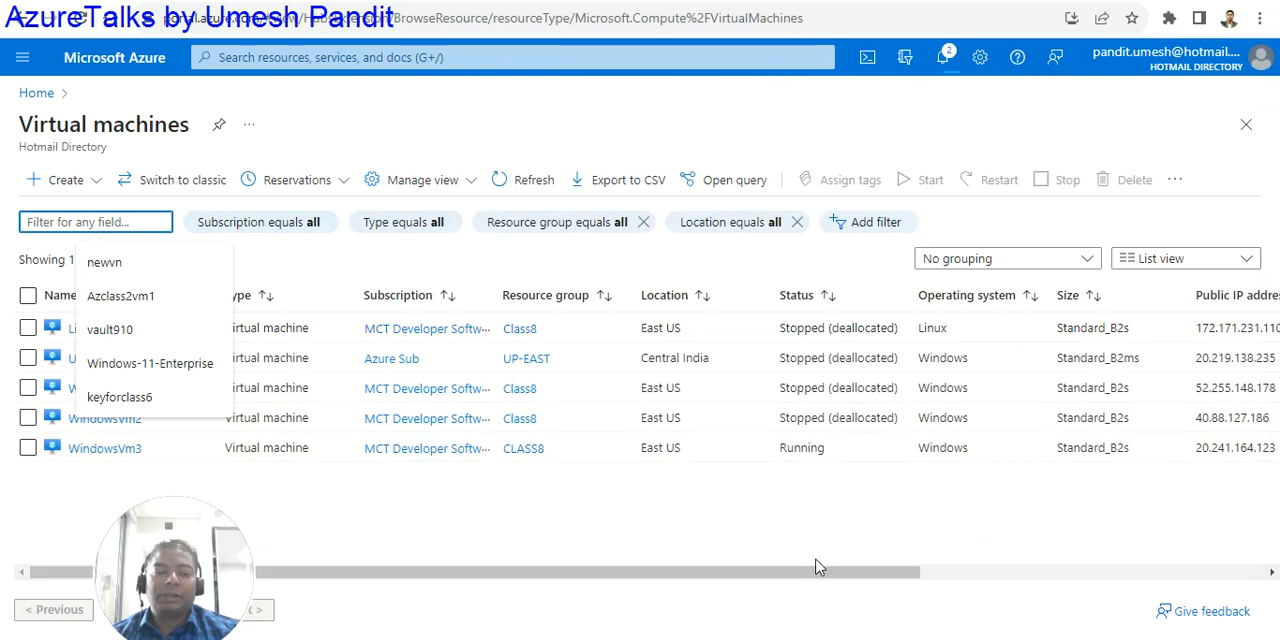
drag(808, 574, 889, 574)
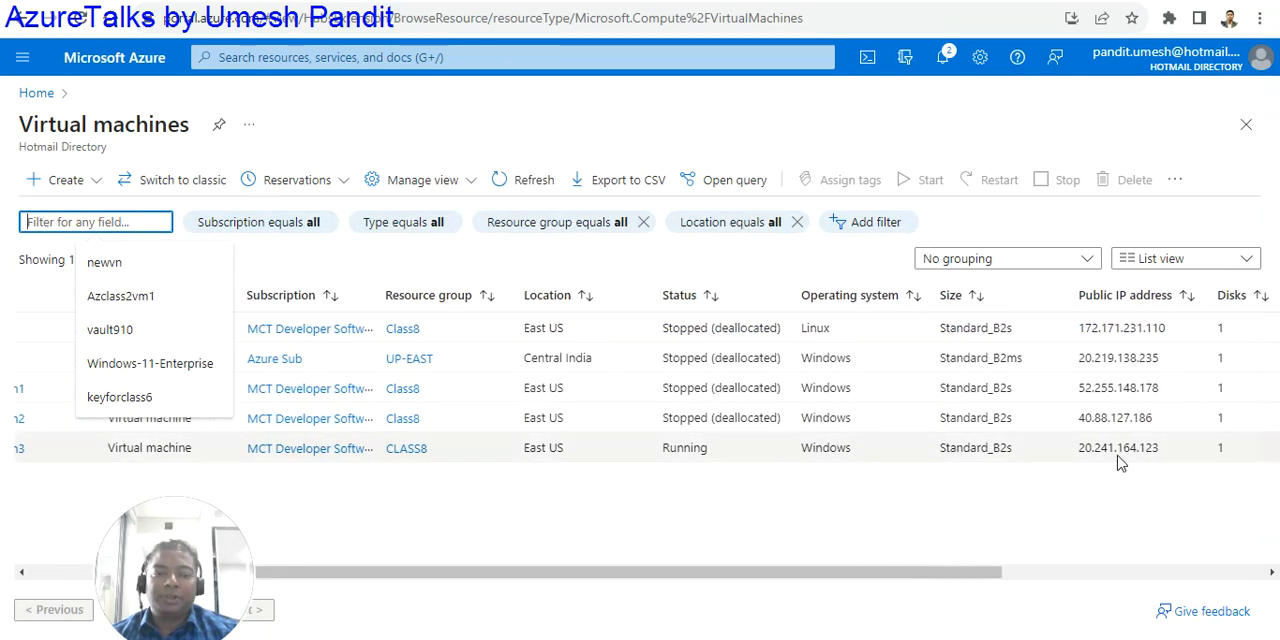
drag(868, 577, 434, 569)
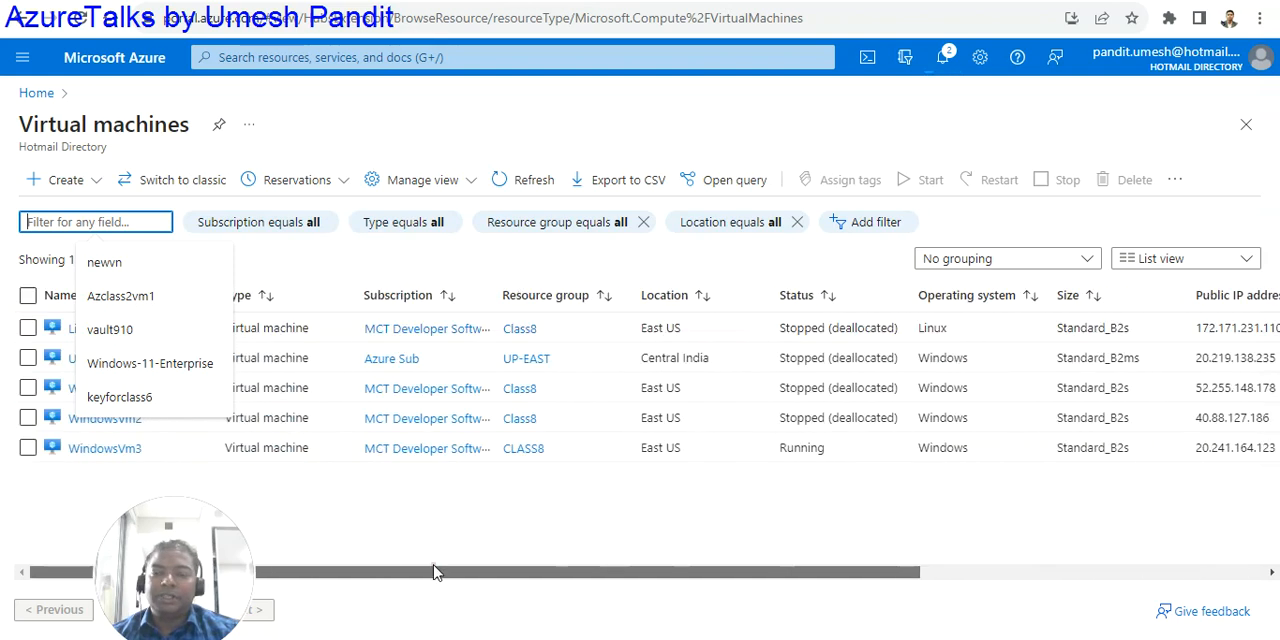
- Open WindowsVm3 and examine its networking settings and the inbound port rules of its subnet and network interface
click(89, 452)
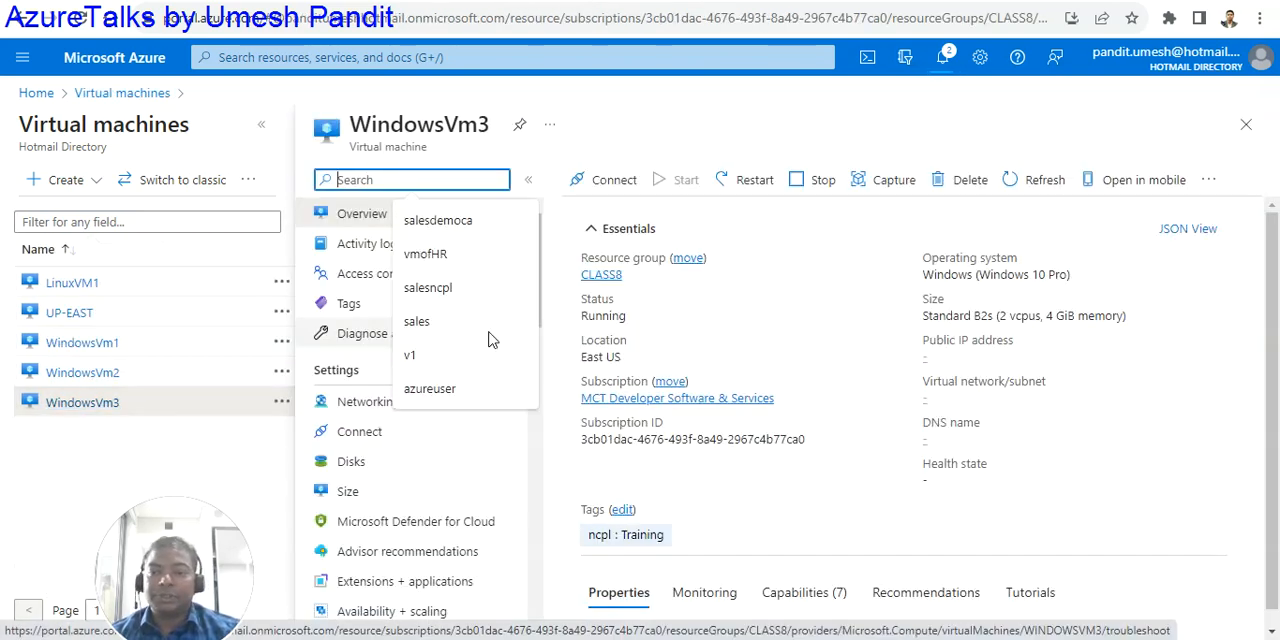
click(424, 181)
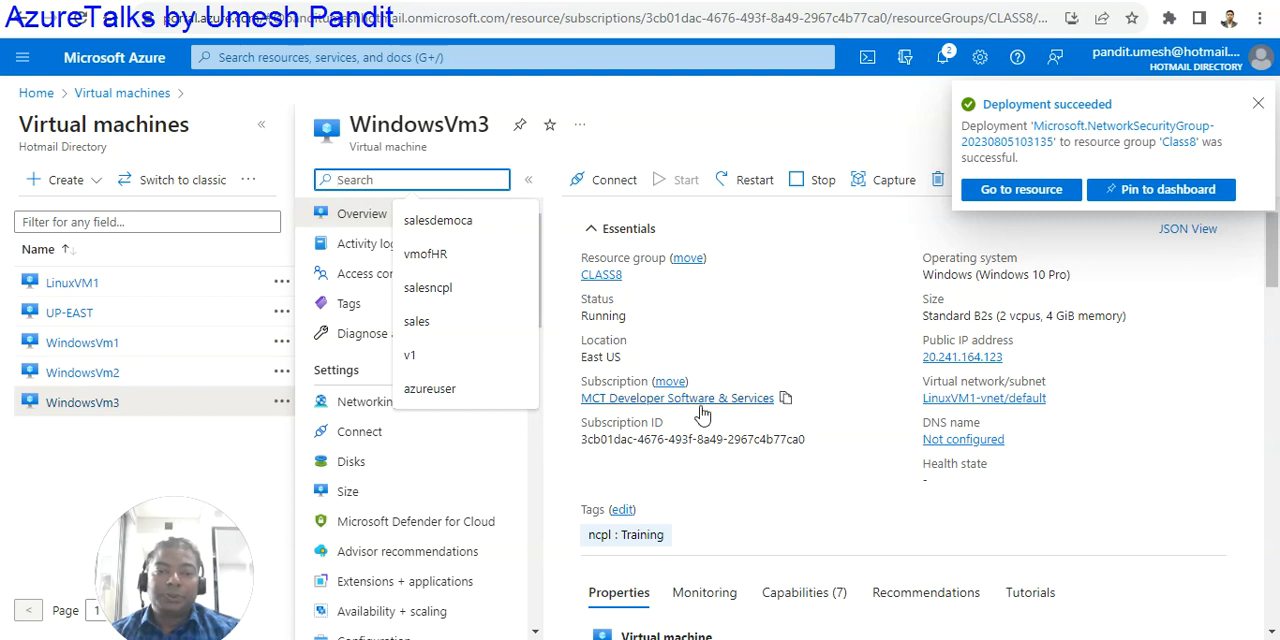
click(363, 405)
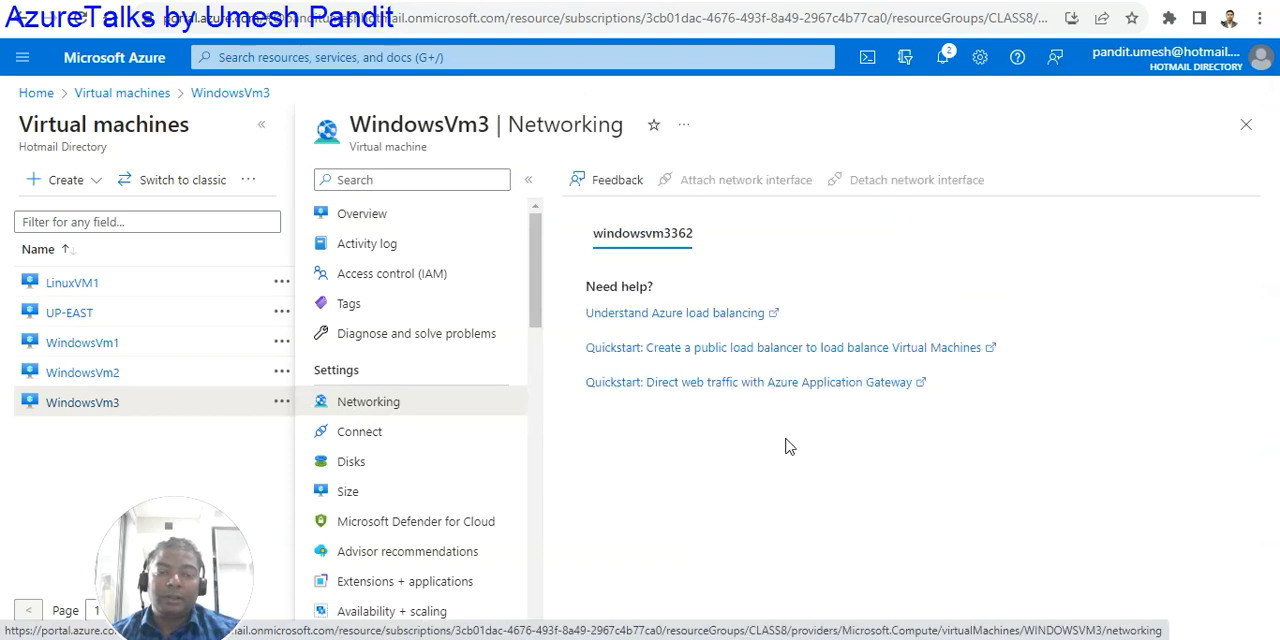
scroll(786, 443, down, 2)
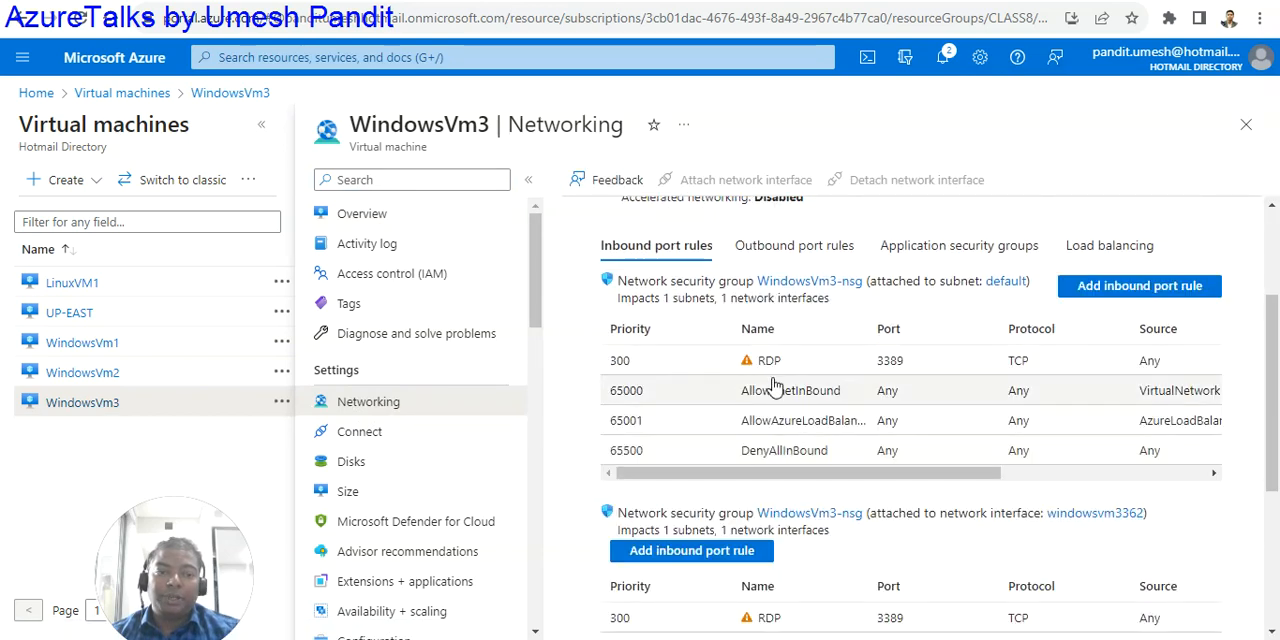
scroll(822, 412, up, 1)
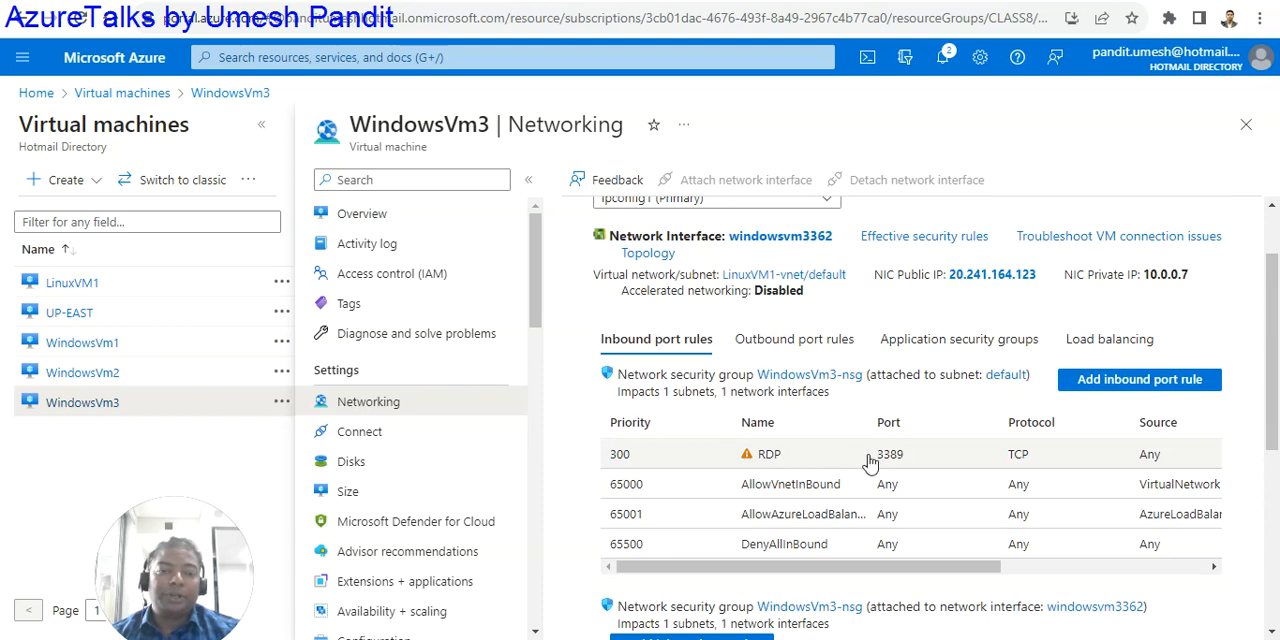
scroll(845, 452, down, 4)
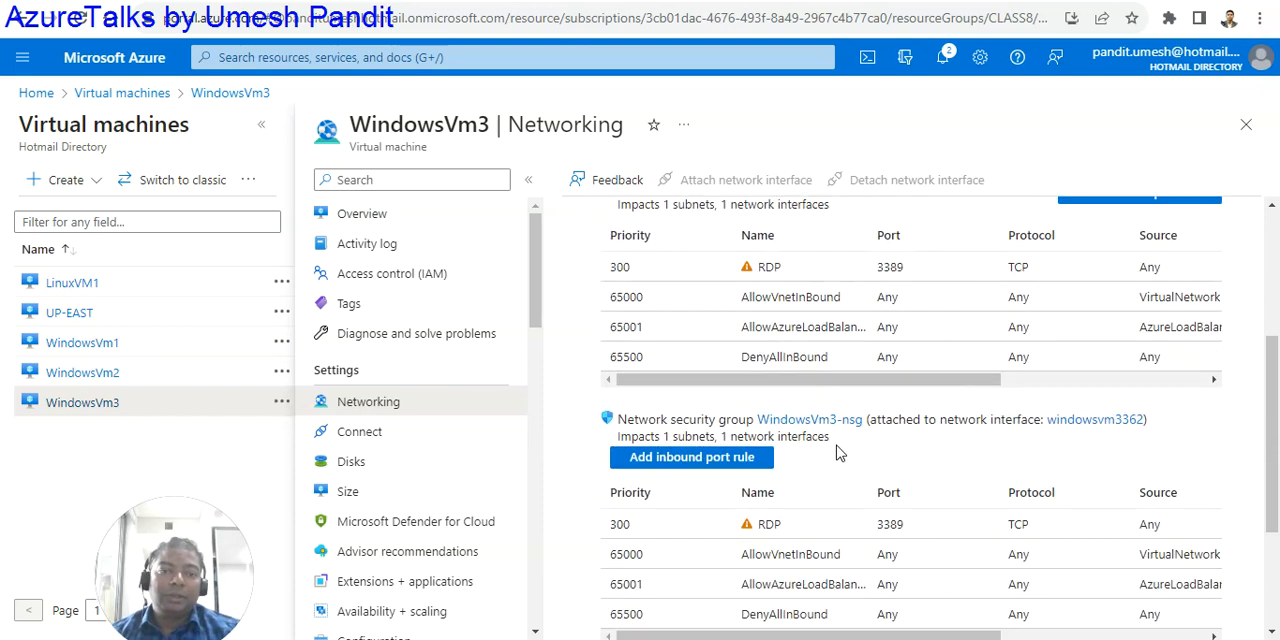
scroll(875, 316, up, 2)
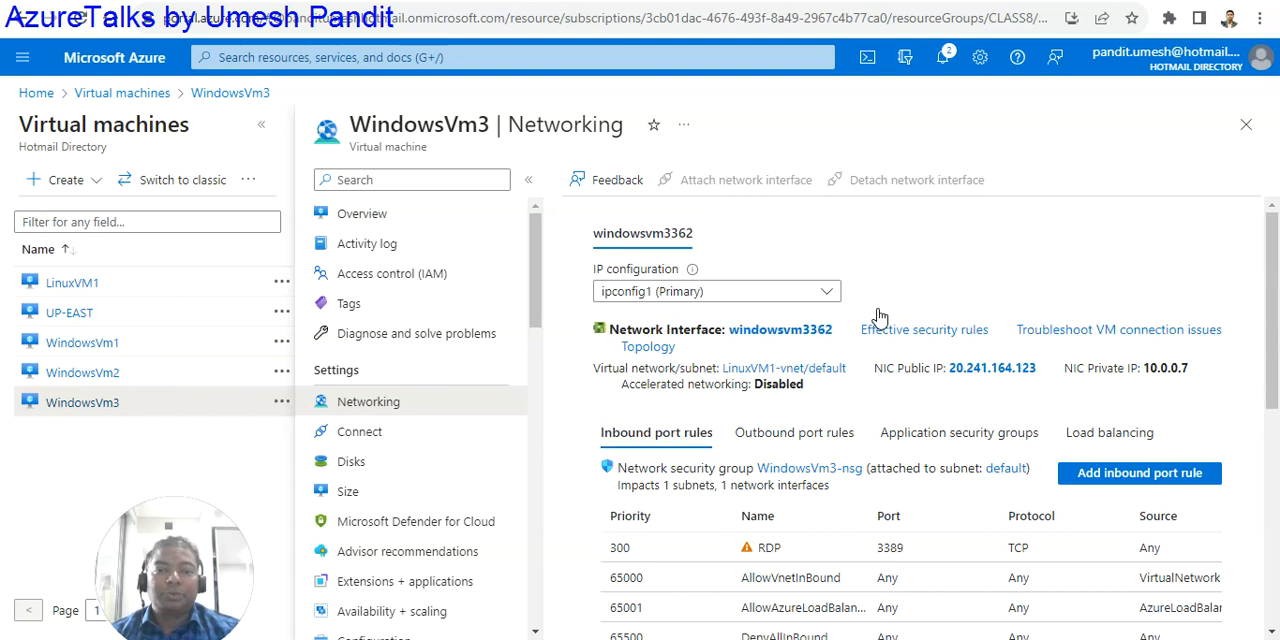
- Download the RDP file for WindowsVm3 using its public IP address and port 3389, and launch the remote desktop connection
click(378, 218)
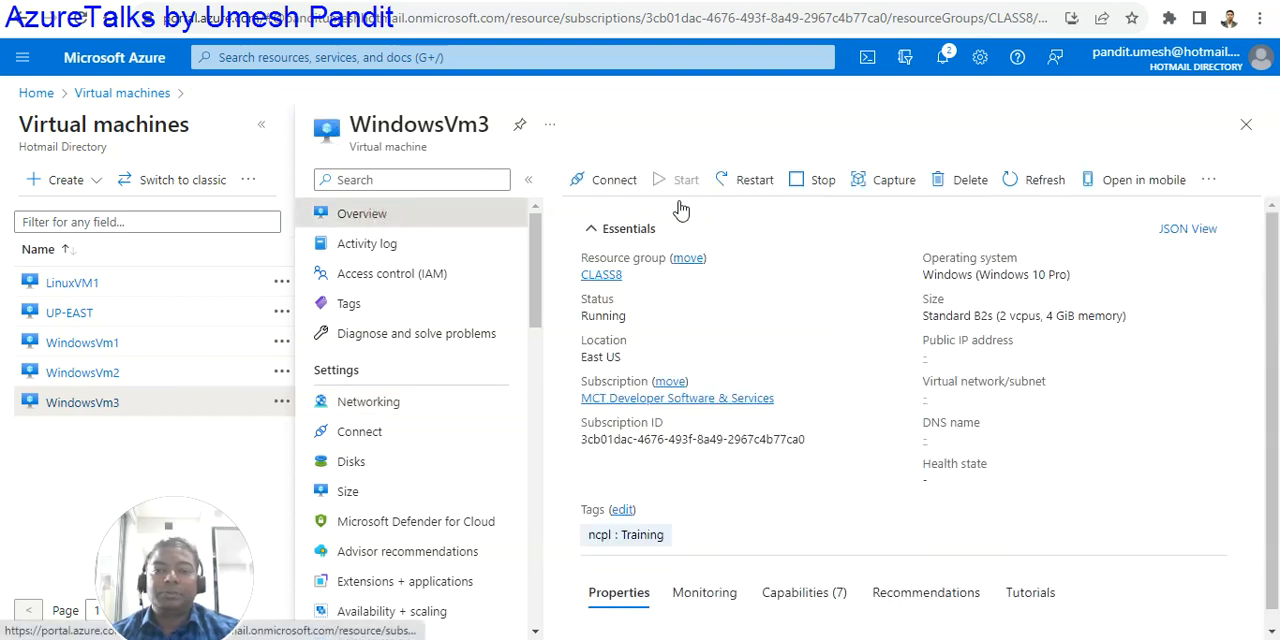
click(612, 182)
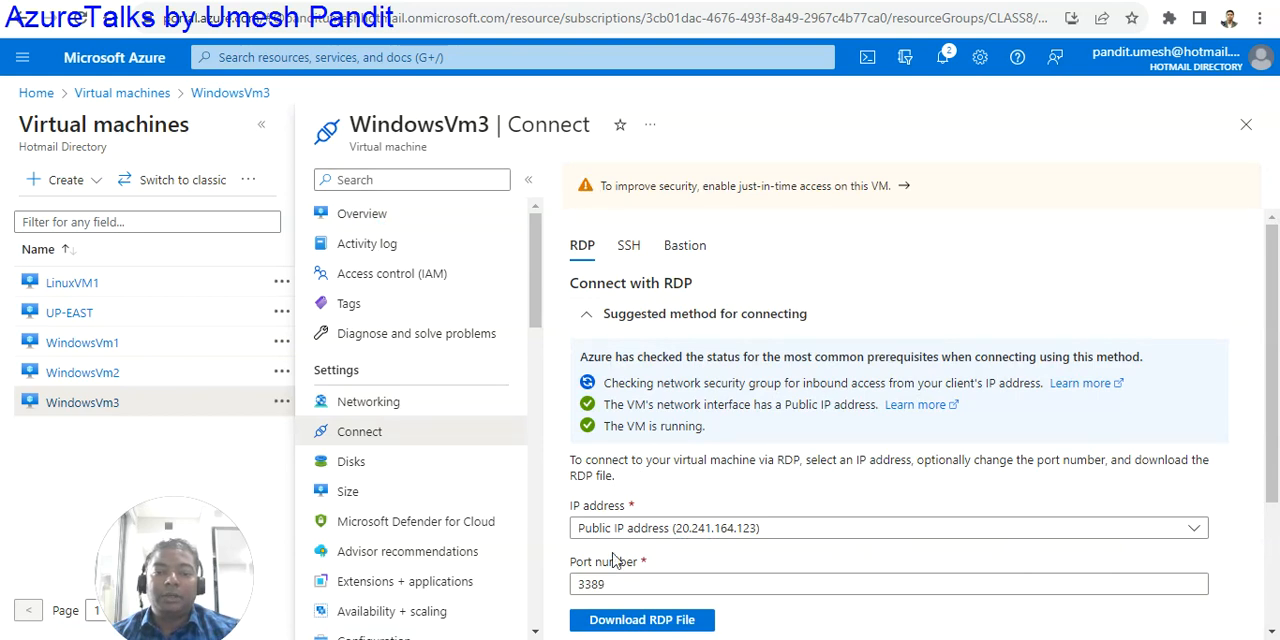
click(627, 622)
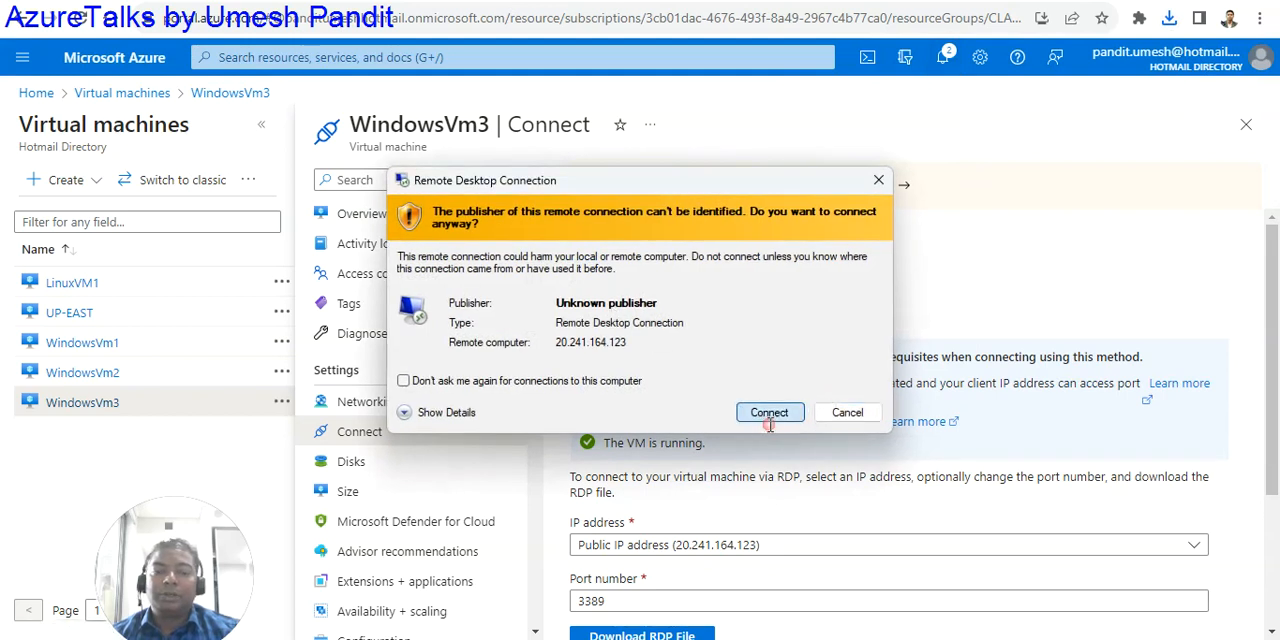
click(768, 413)
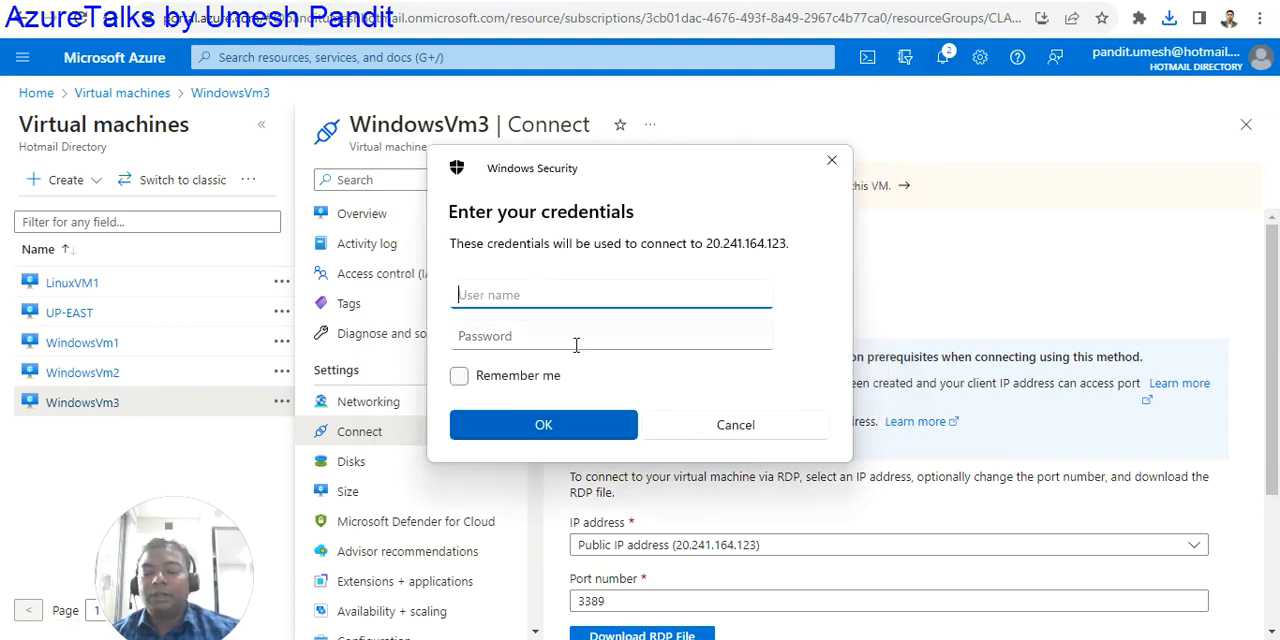
- Try to sign in to the remote desktop with user name azureuser and the account password
text(azureuser)
click(576, 345)
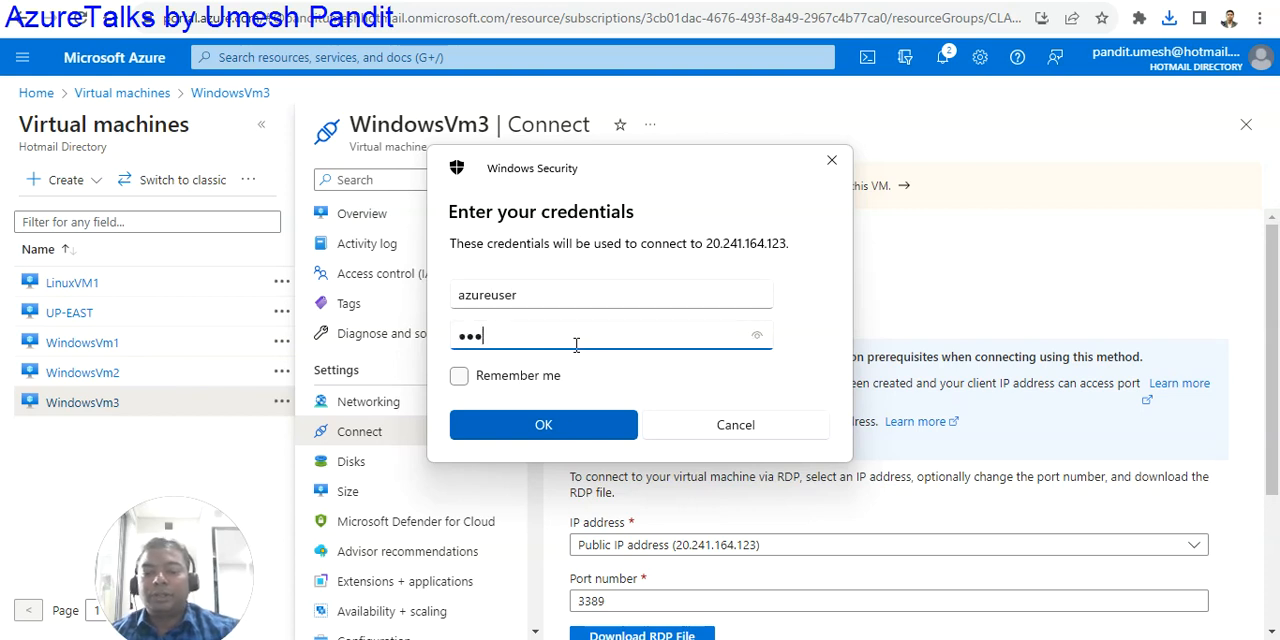
text(••)
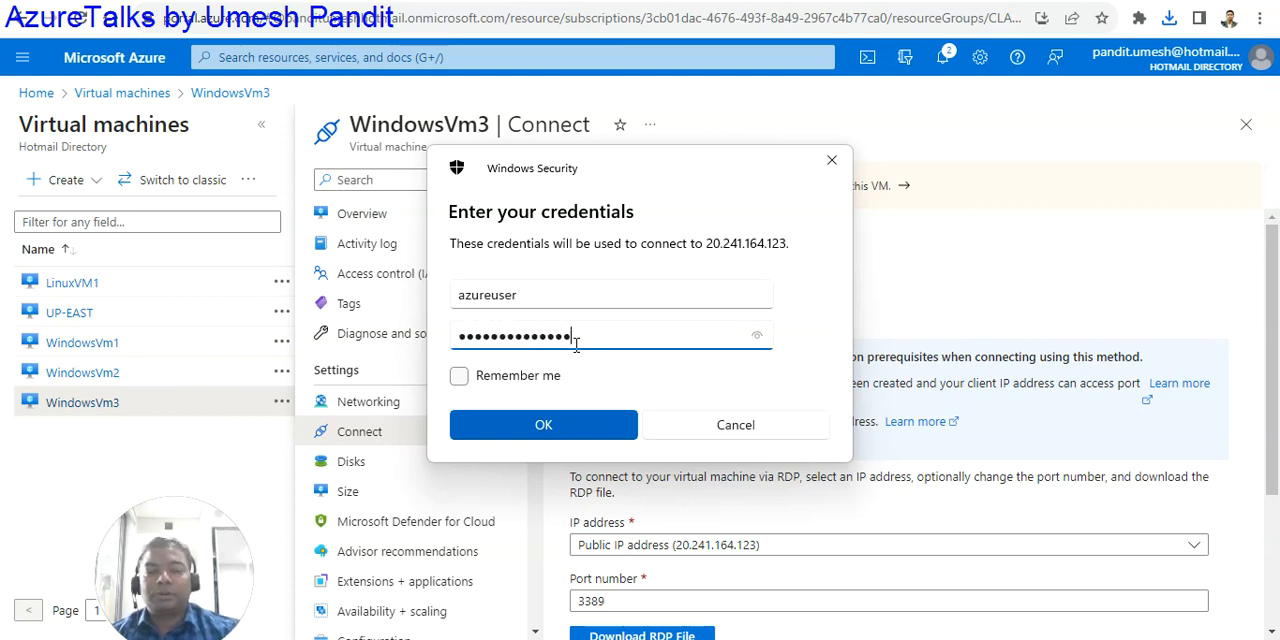
key(Return)
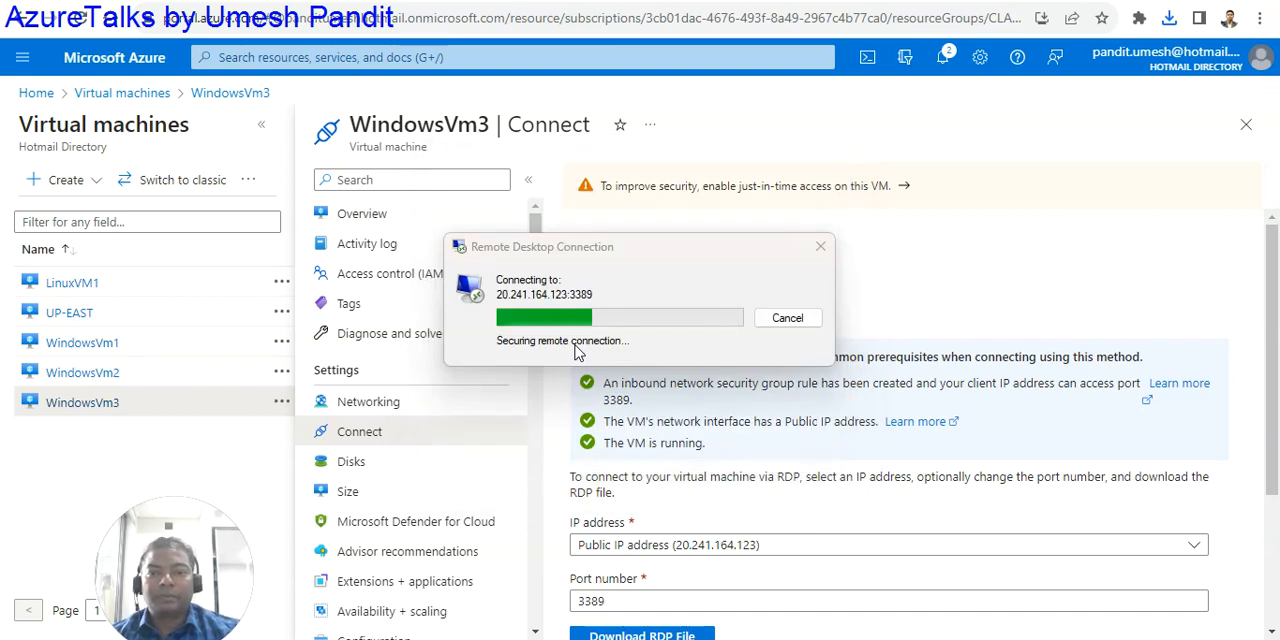
- Re-enter the account password for azureuser and accept the untrusted certificate to connect to WindowsVm3
text(••••••••••••••)
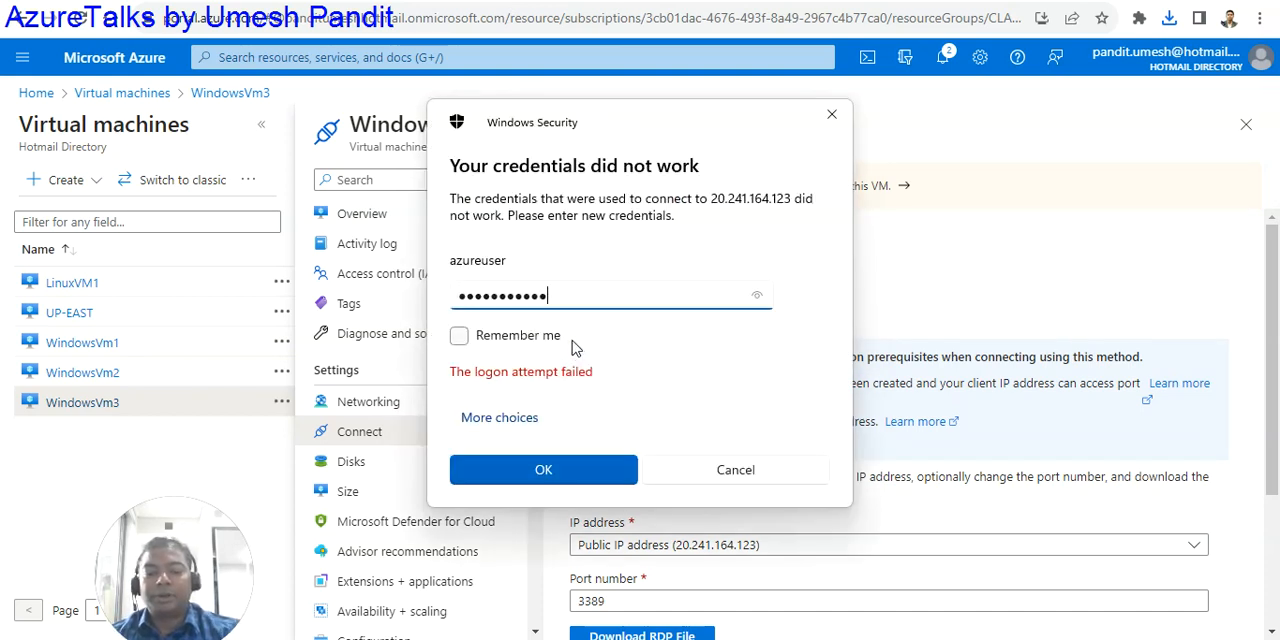
key(Return)
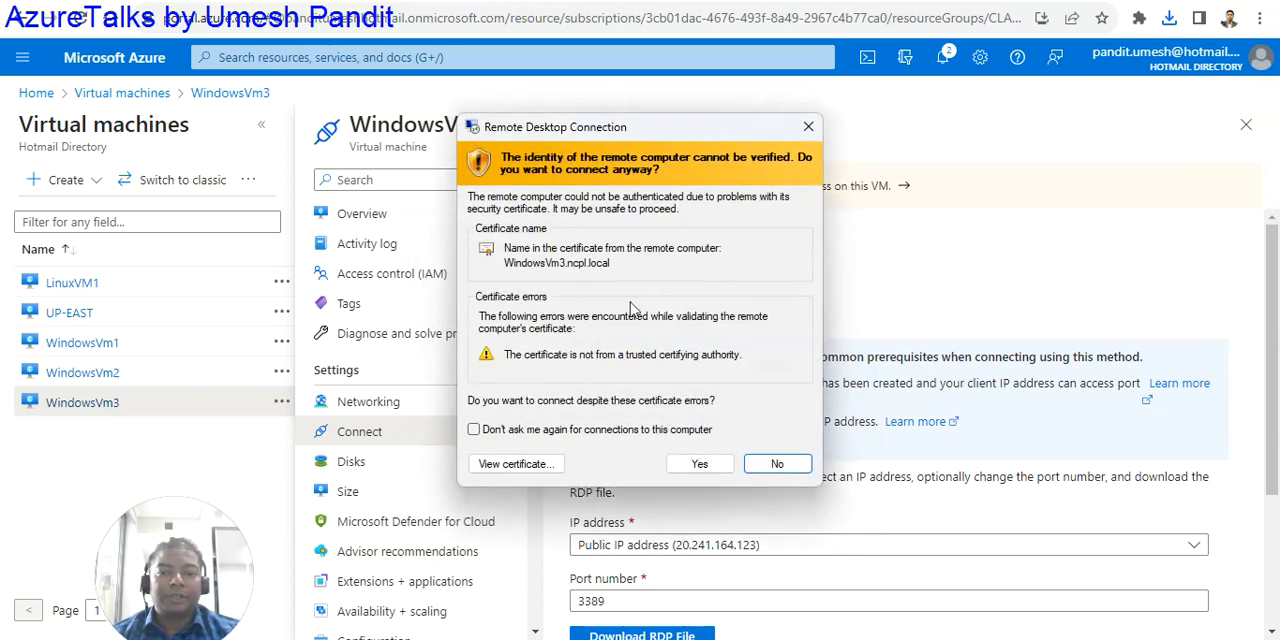
click(698, 461)
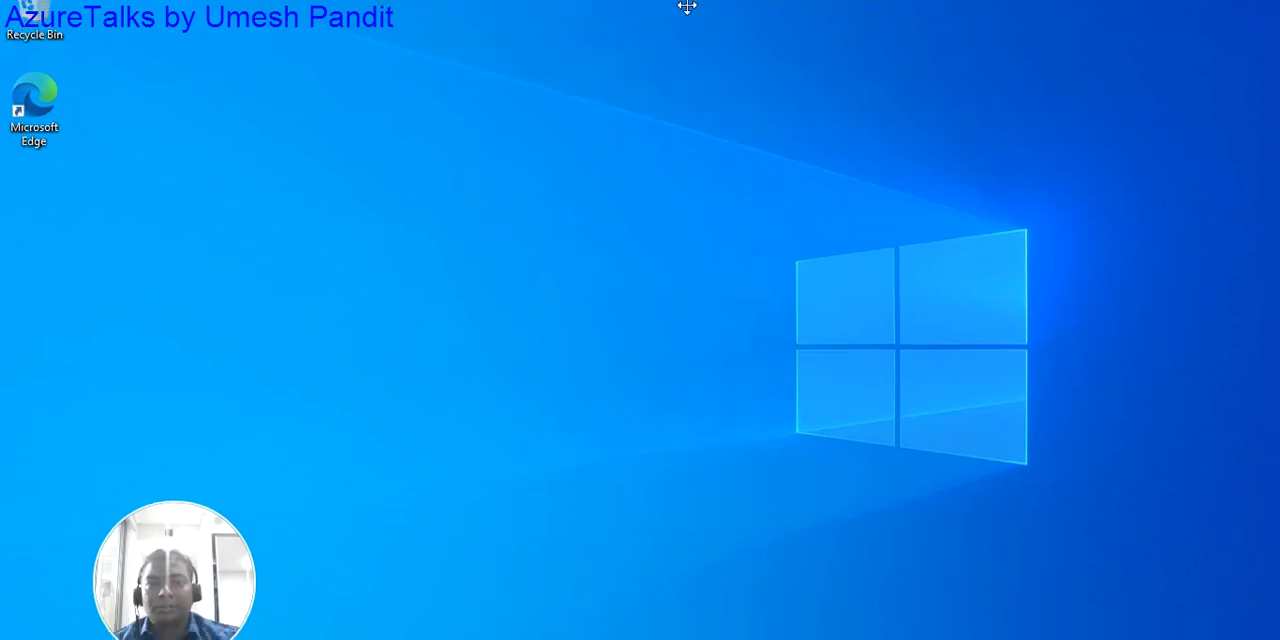
drag(155, 512, 1025, 500)
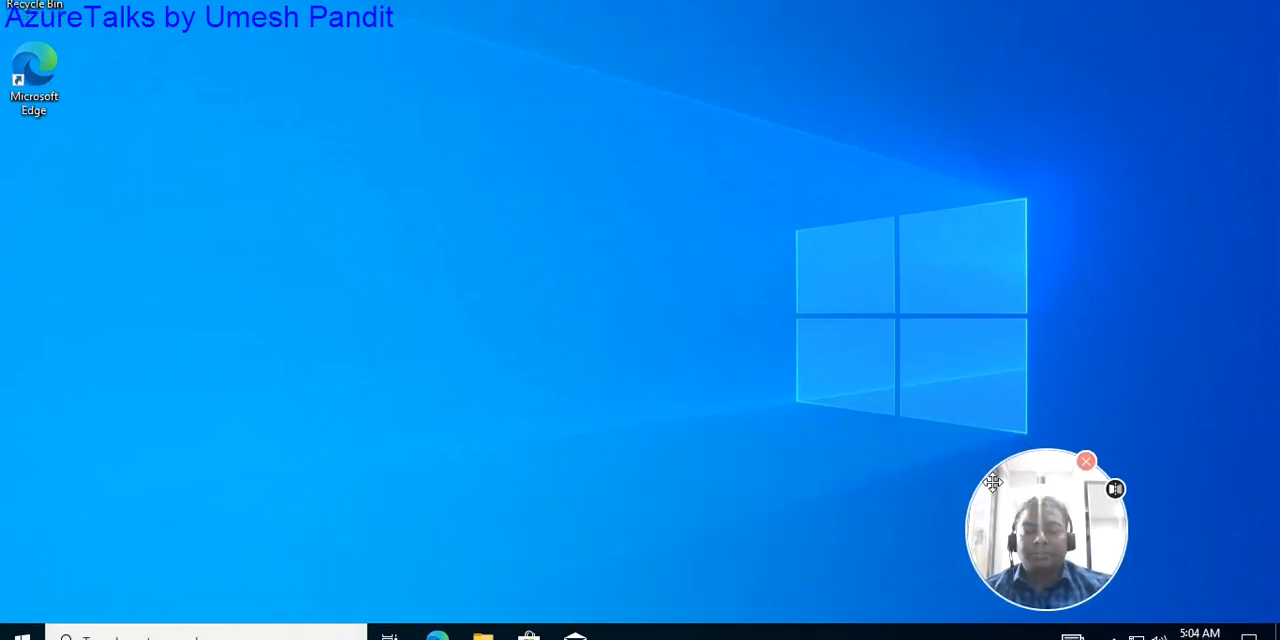